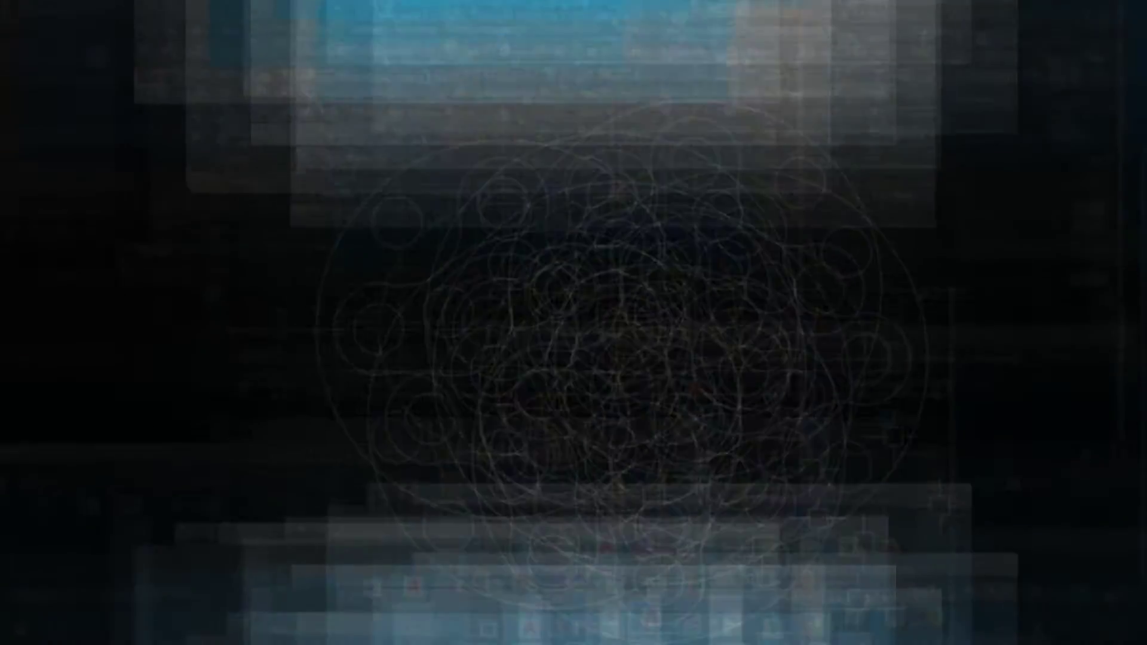
Draw concentric 20- and 30-diameter circles around one shared centre point.
click(542, 337)
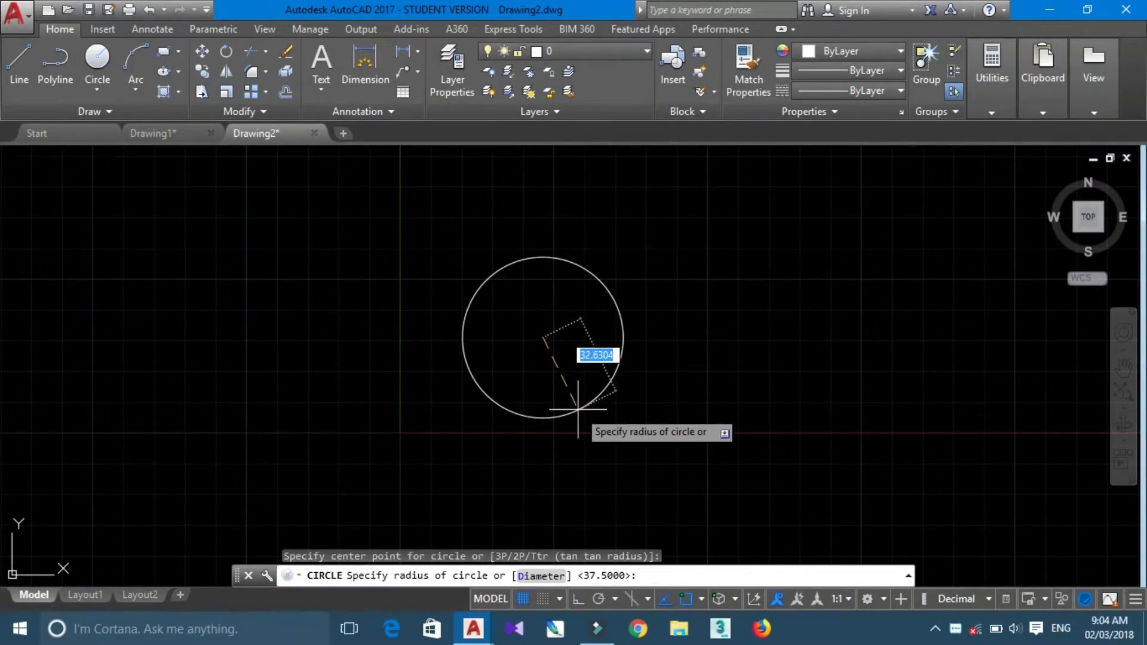
text(d)
key(Return)
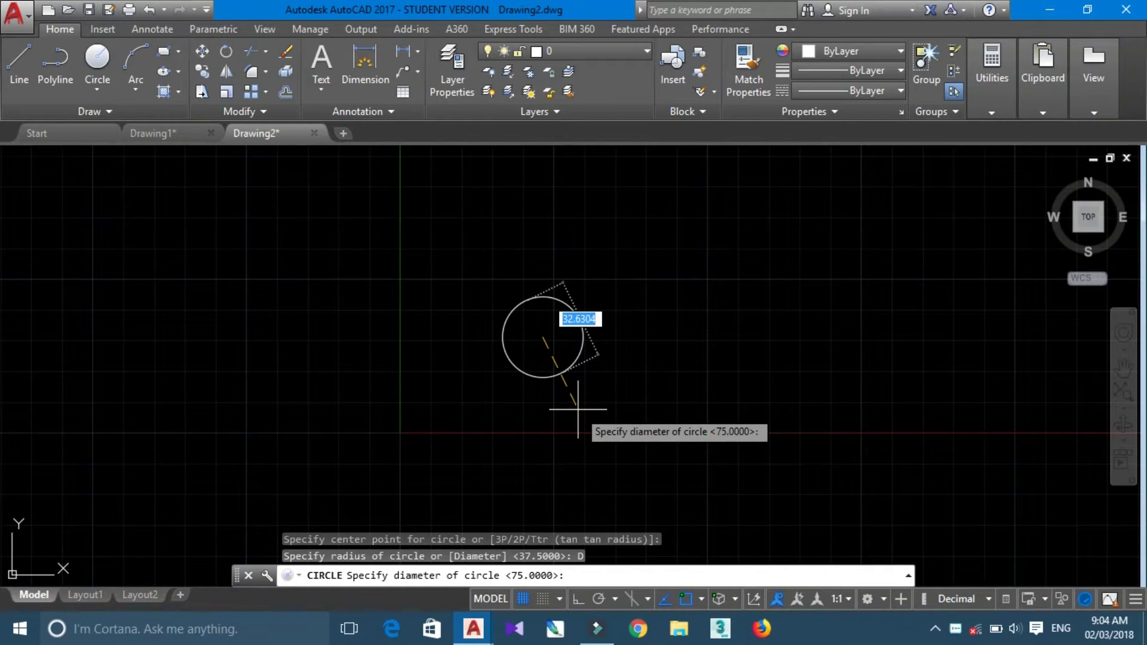
text(0)
key(Return)
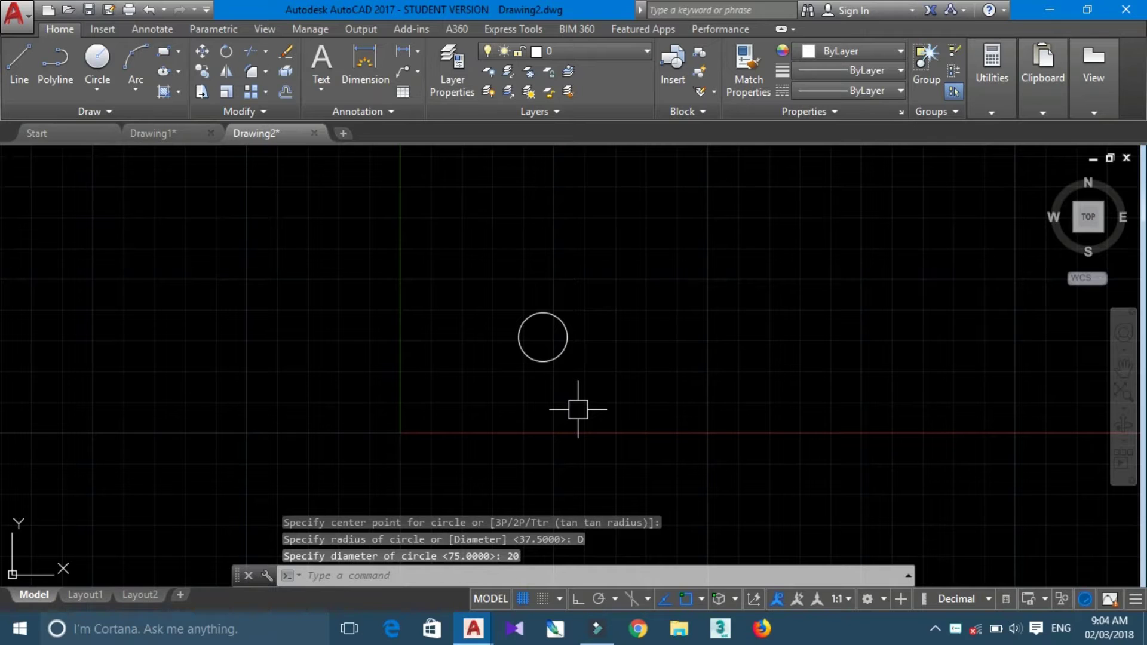
text(C)
key(Return)
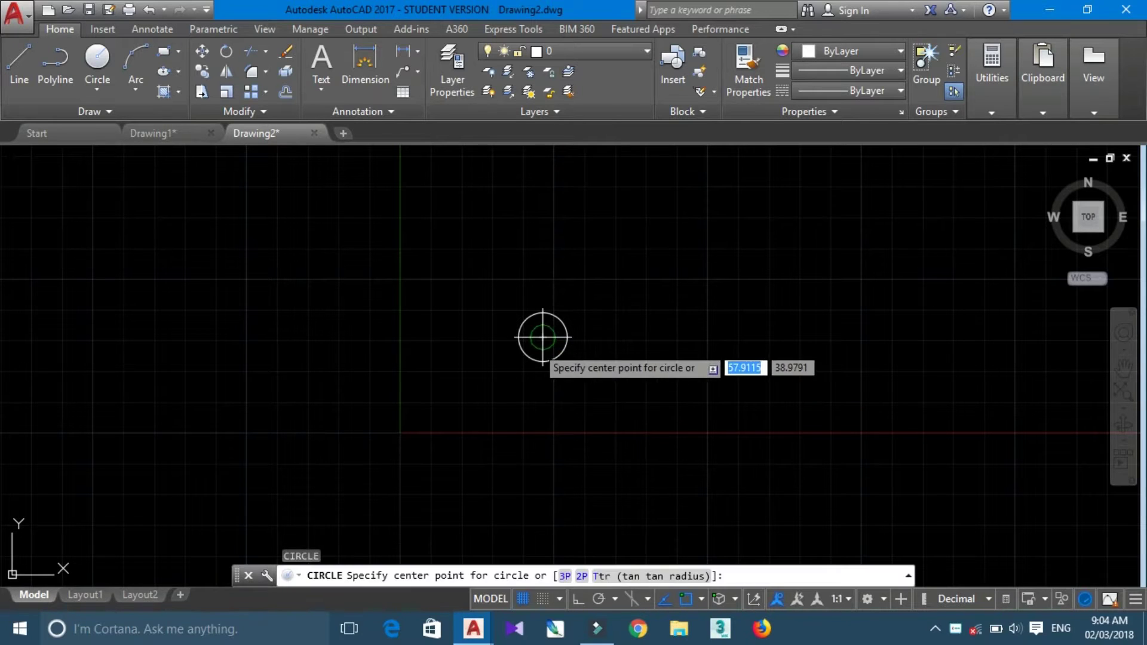
click(542, 337)
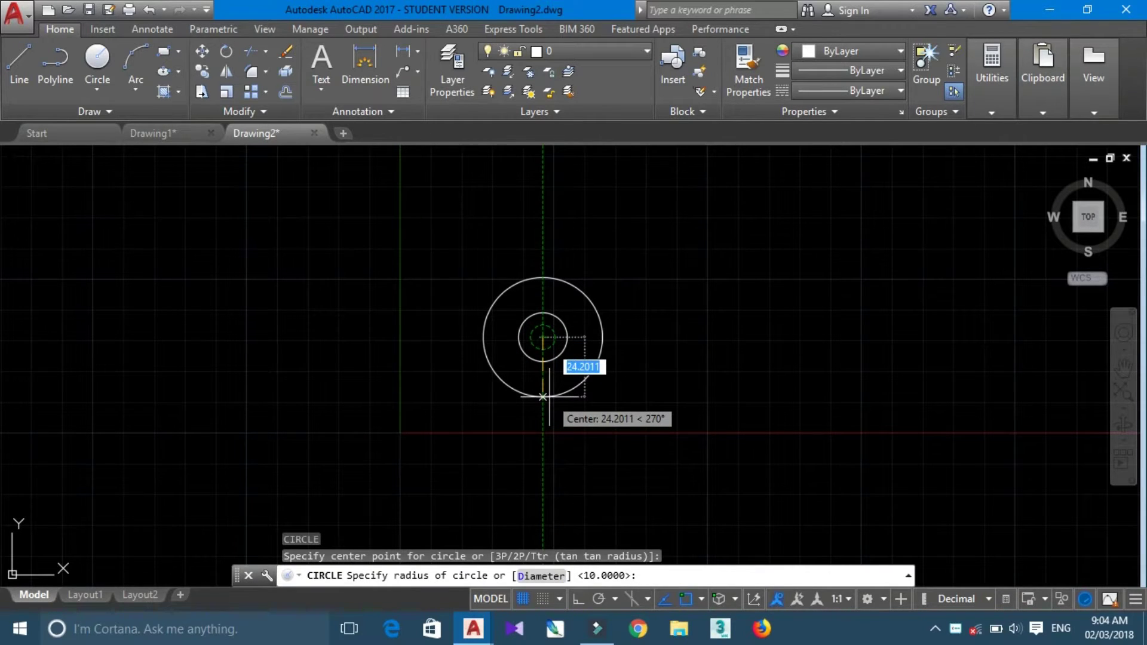
text(d)
key(Return)
text(30)
key(Return)
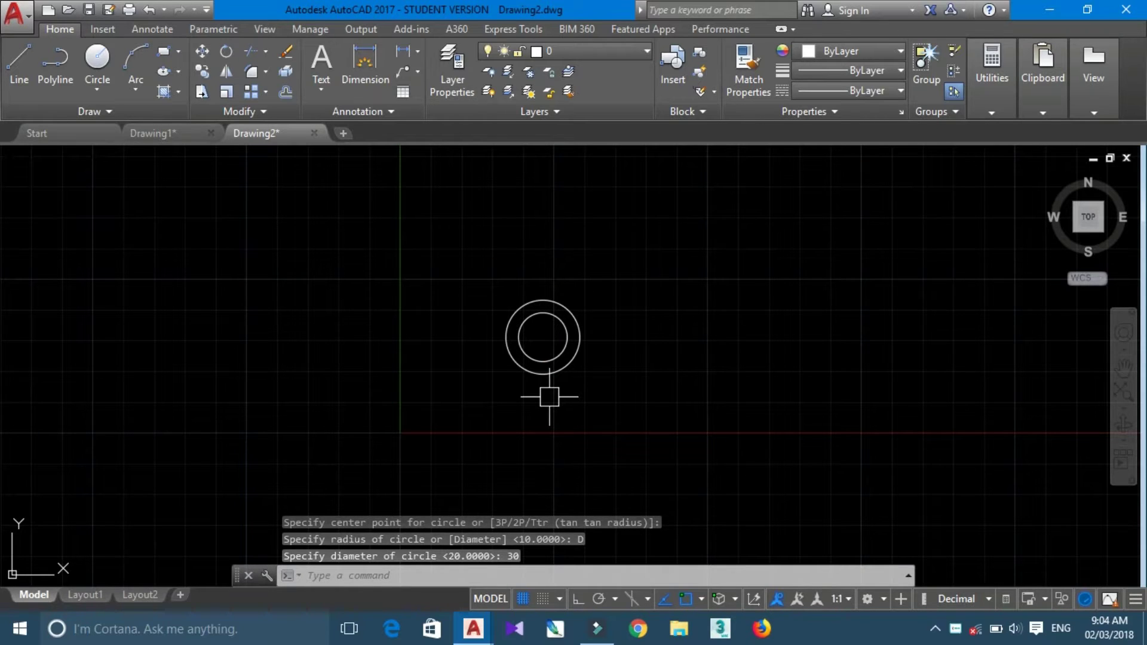
text(C)
Add a 50-diameter circle on the same centre.
key(Return)
click(542, 346)
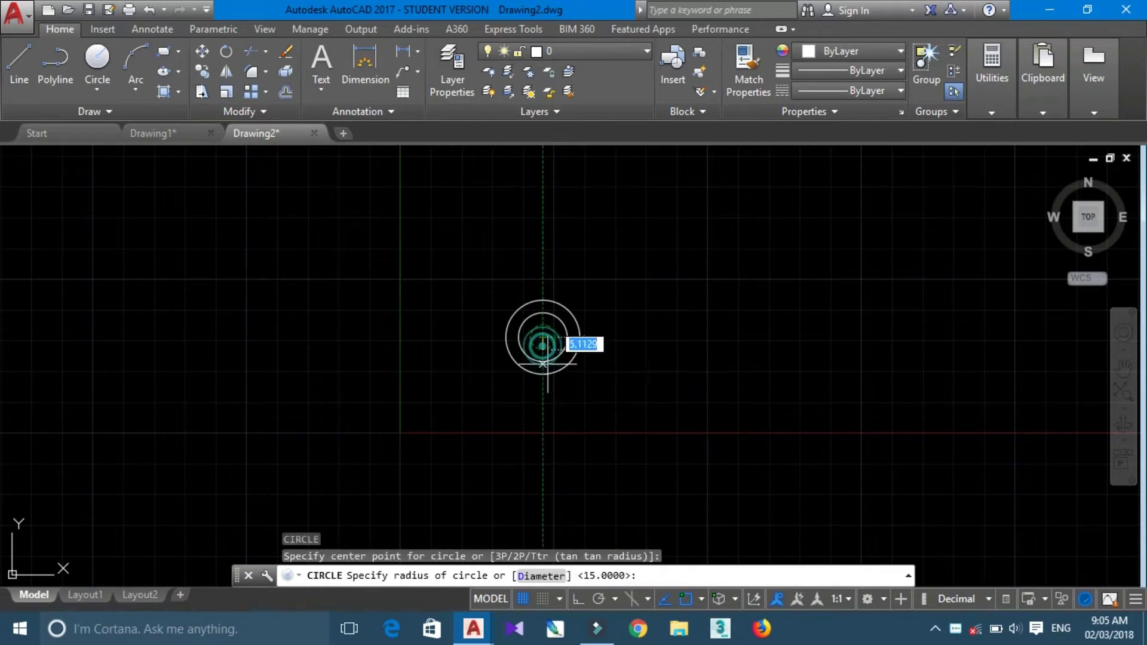
text(d)
key(Return)
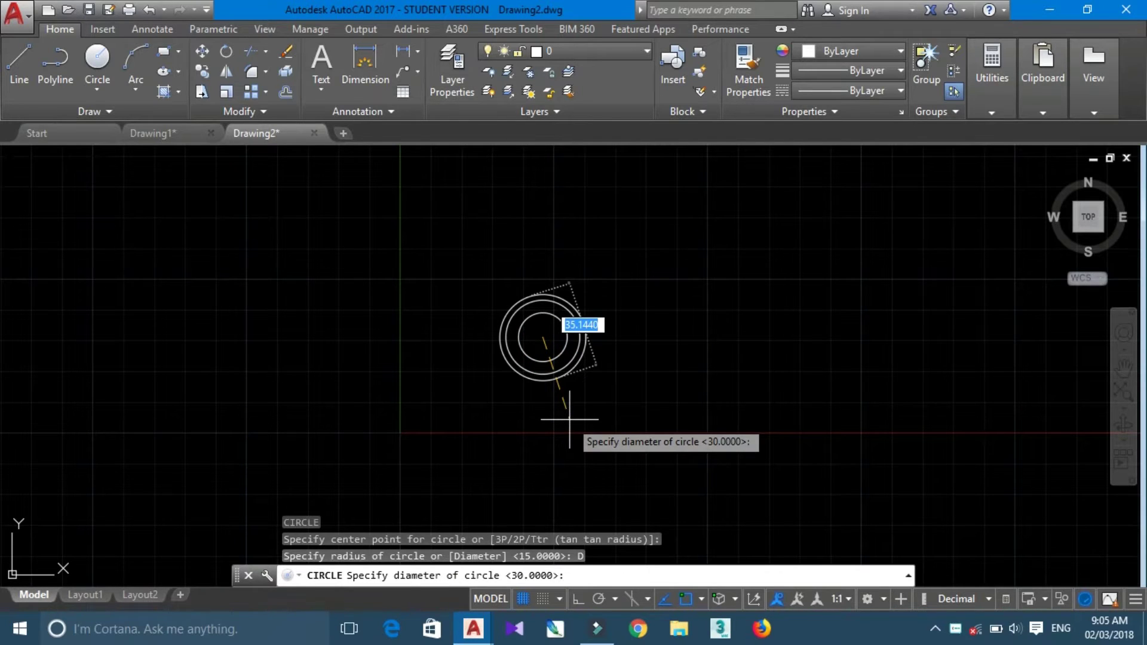
text(50)
key(Return)
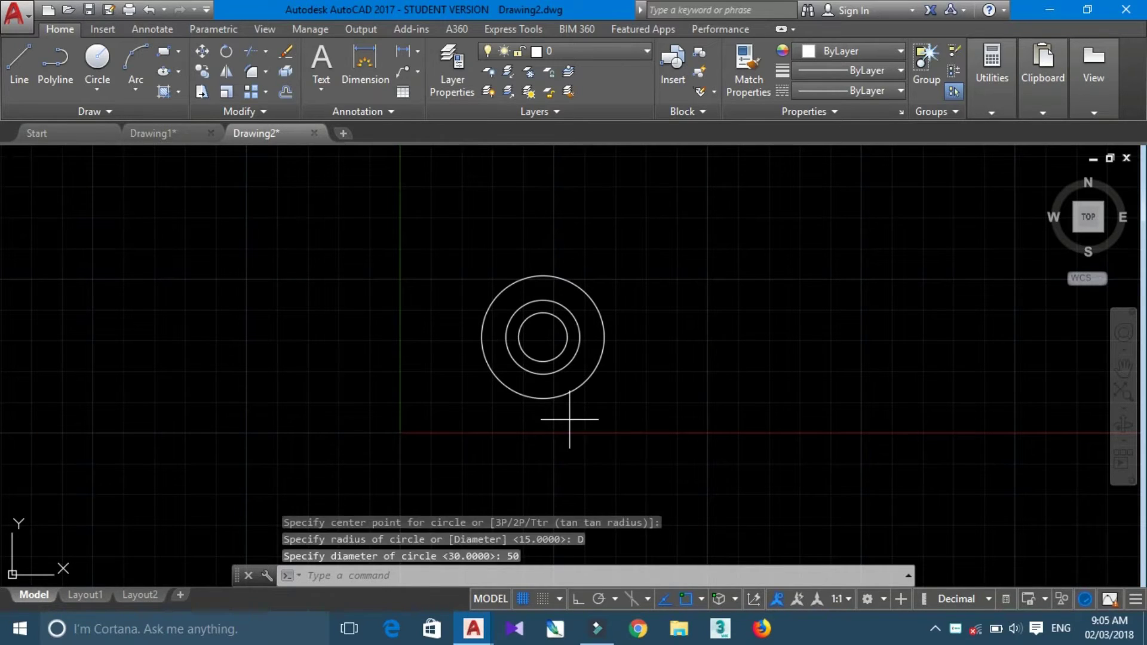
key(Return)
text(D)
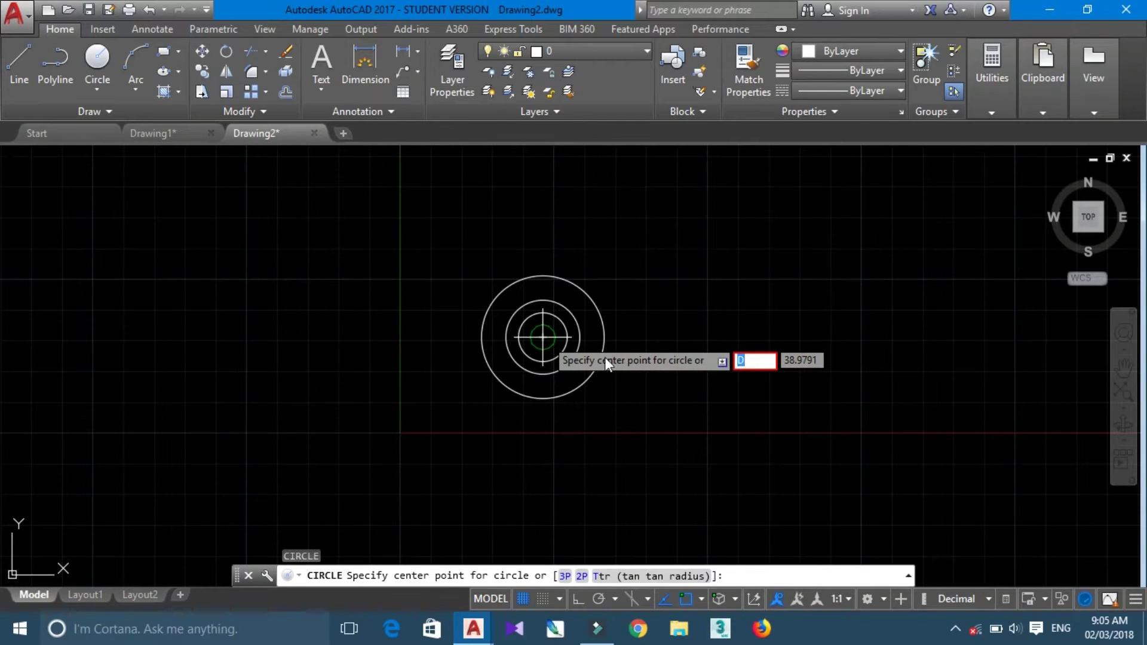
key(Escape)
key(Escape)
key(Escape)
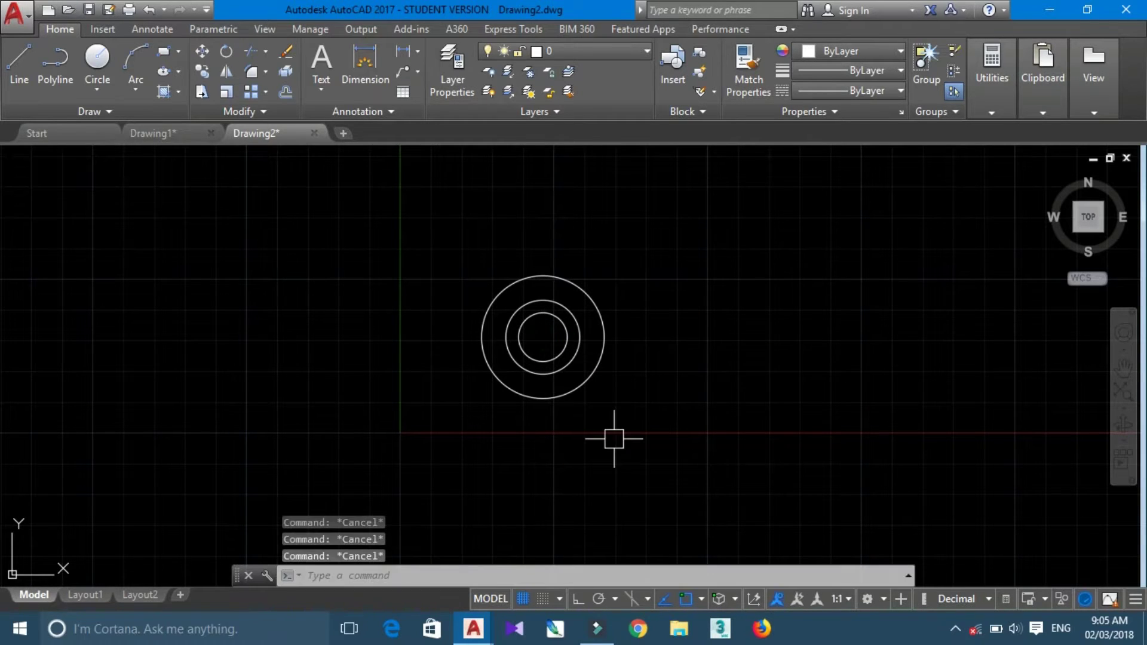
text(c)
key(Return)
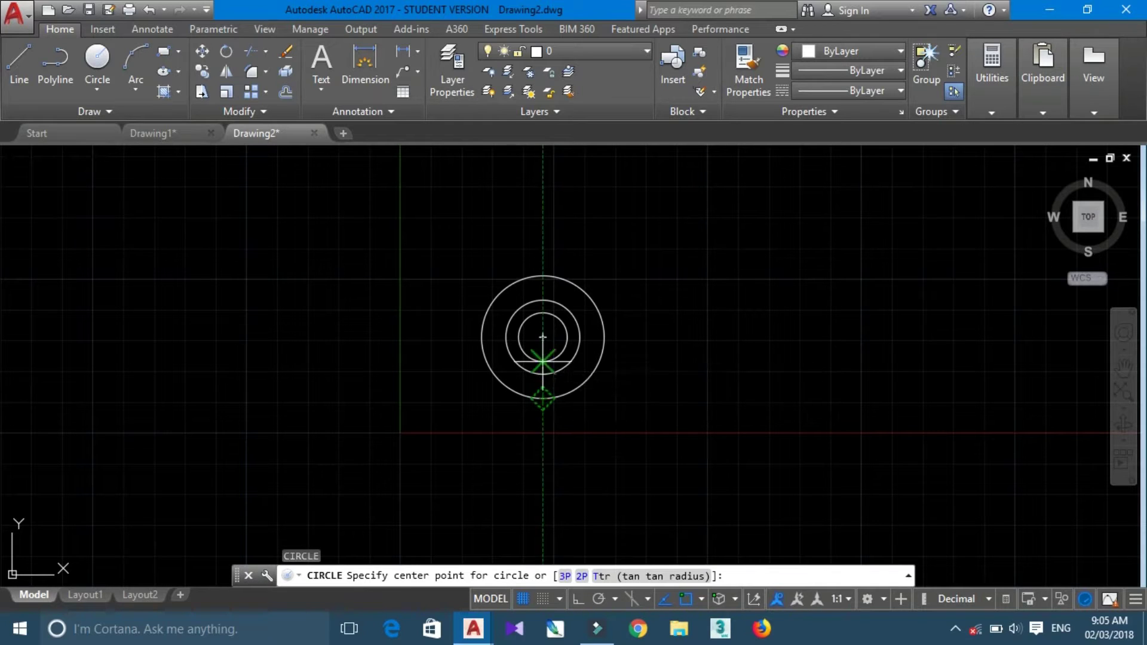
click(542, 336)
text(D)
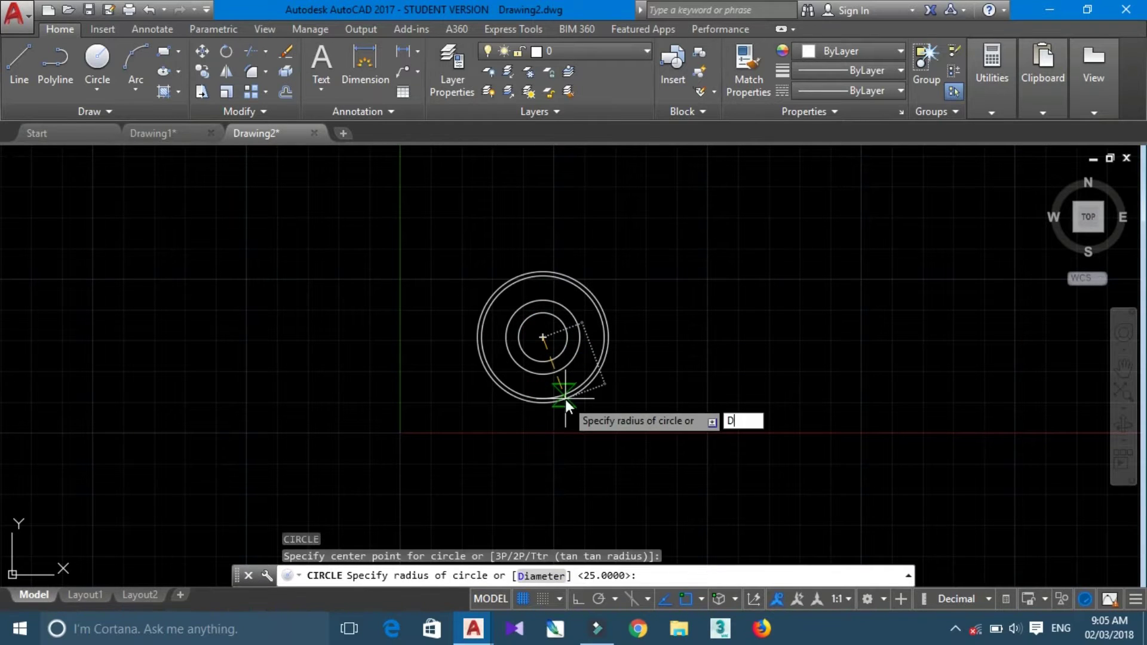
key(Return)
text(5)
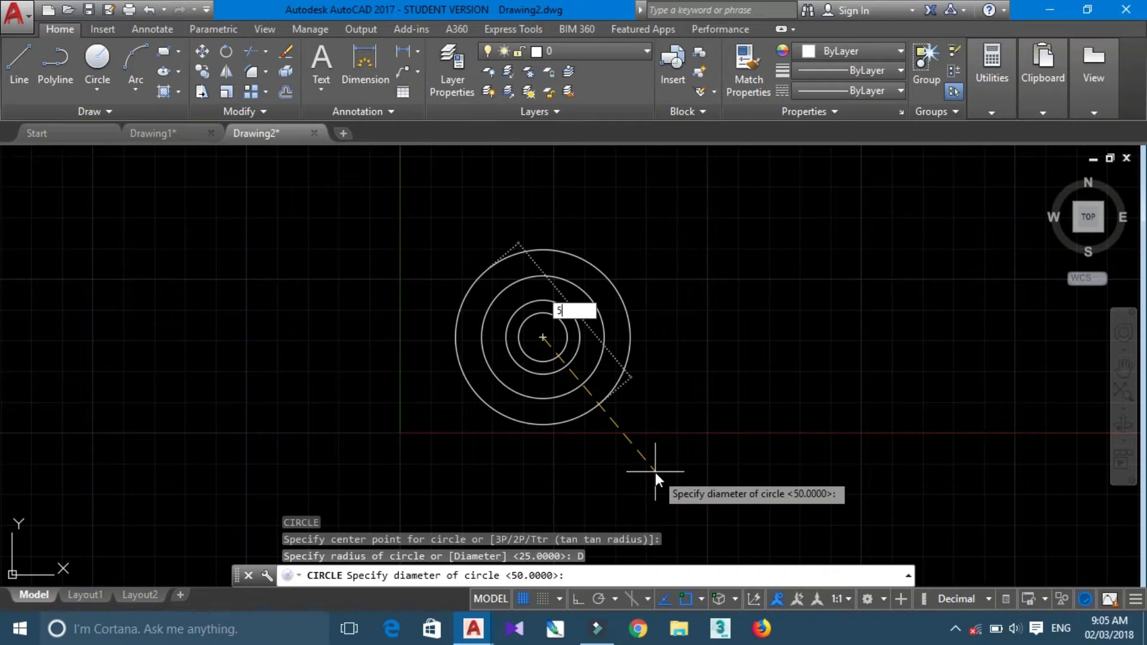
text(0)
key(Return)
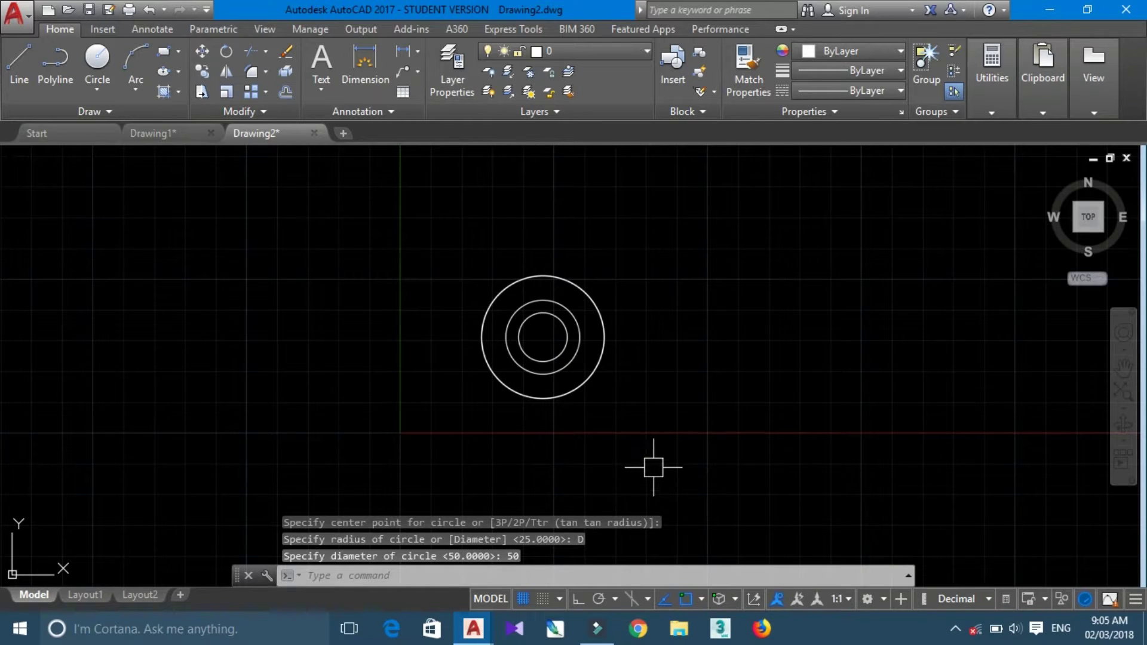
scroll(581, 396, up, 2)
click(575, 387)
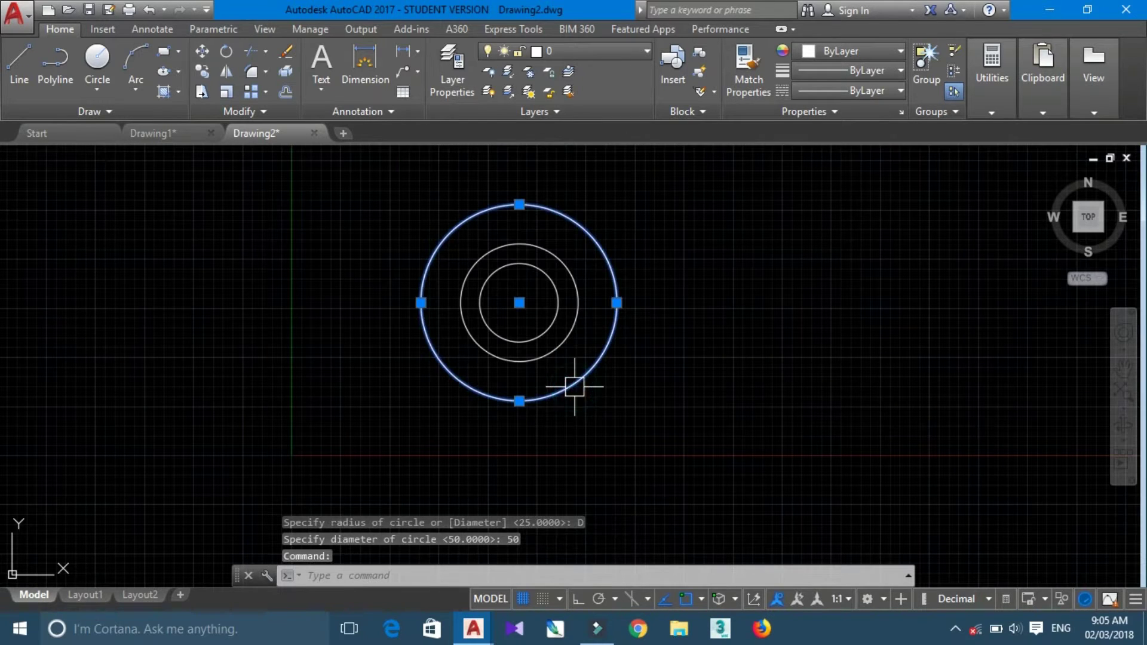
key(Delete)
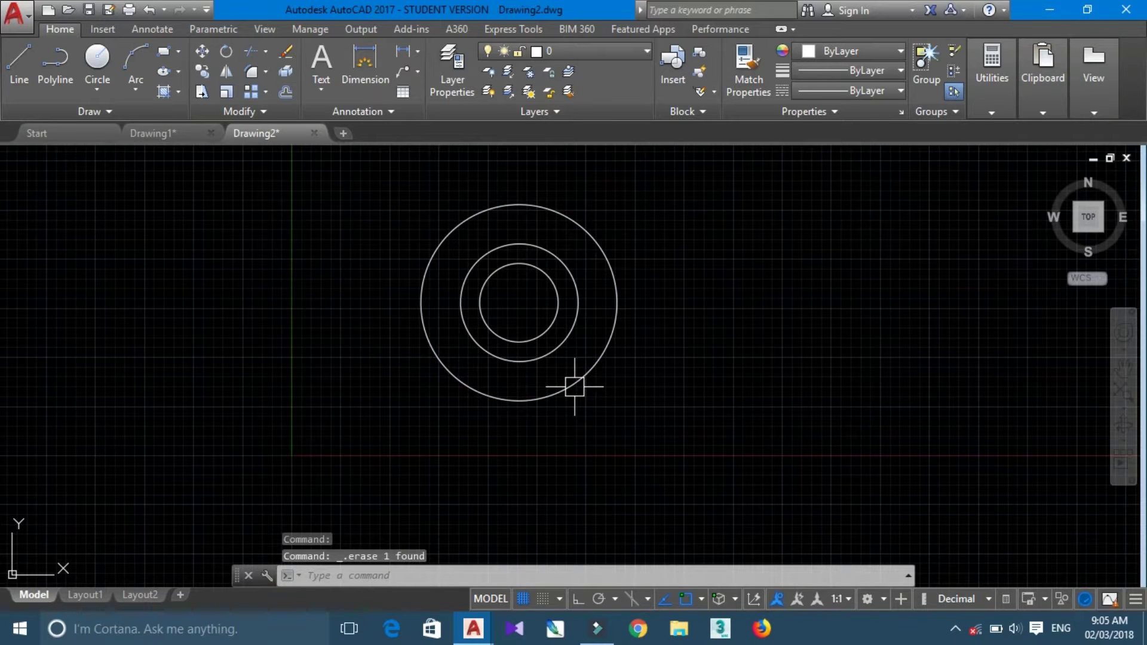
scroll(574, 387, down, 2)
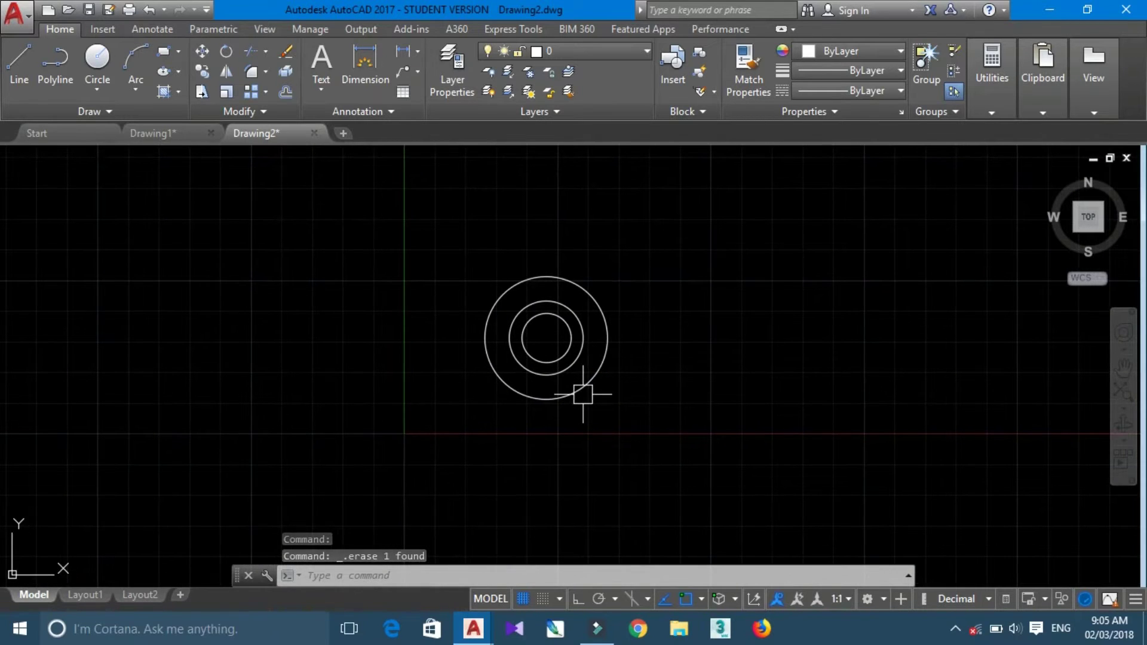
scroll(582, 395, up, 2)
mouse_move(566, 394)
middle_down()
mouse_move(531, 371)
mouse_move(547, 390)
middle_up()
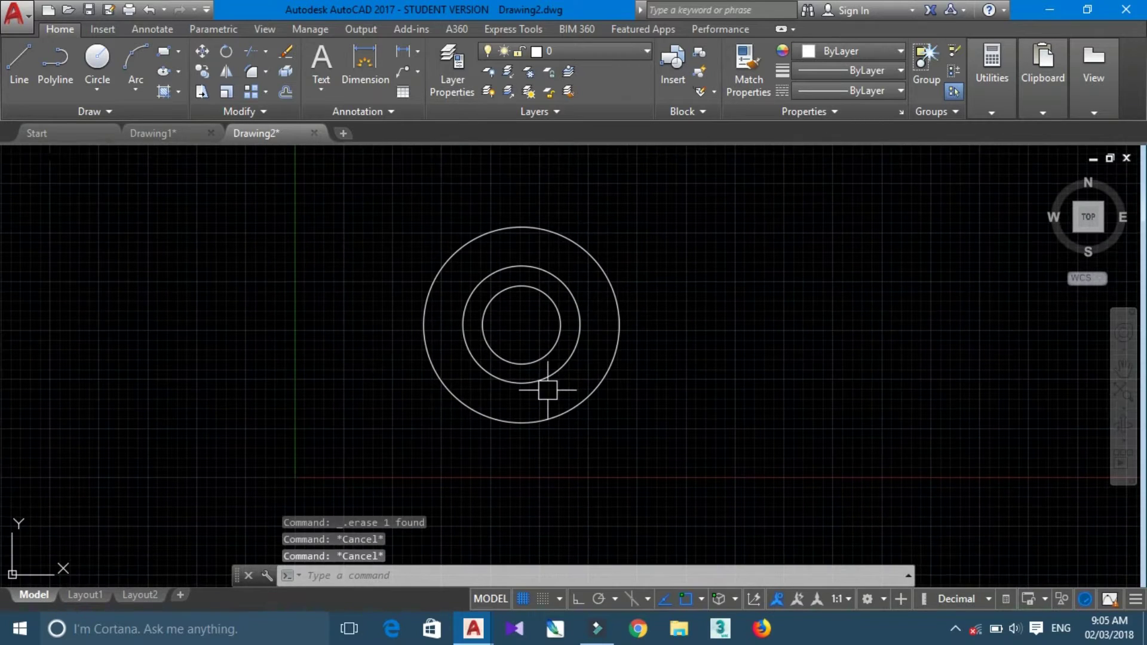
text(L)
With Ortho on, draw a horizontal line through the circles' centre, past both sides.
key(Return)
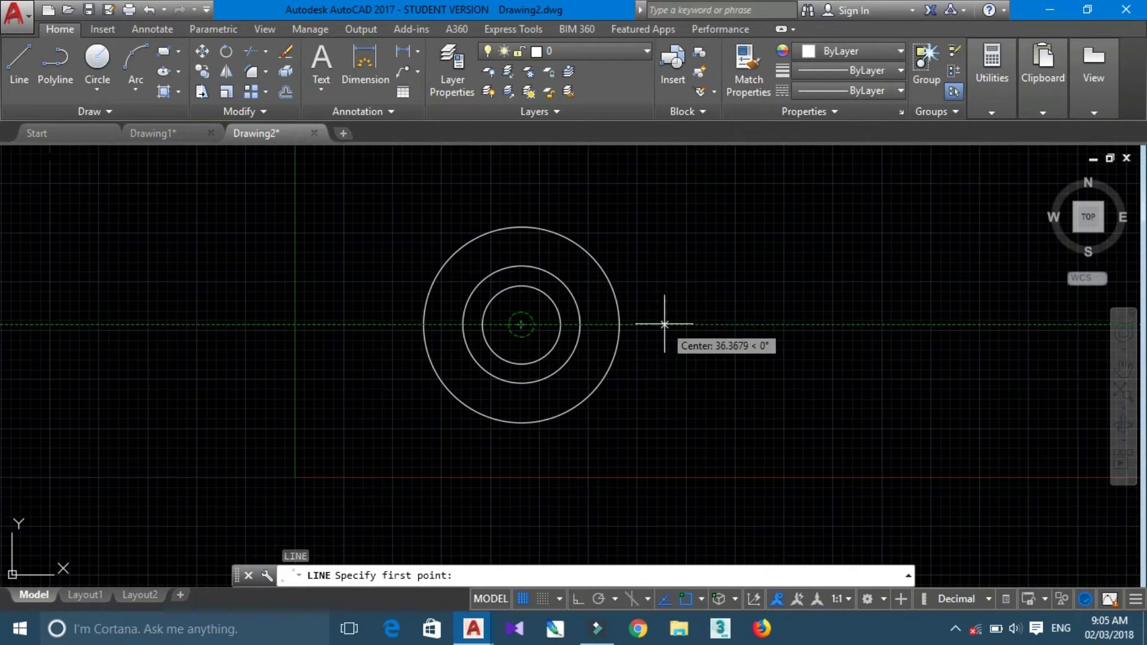
click(674, 325)
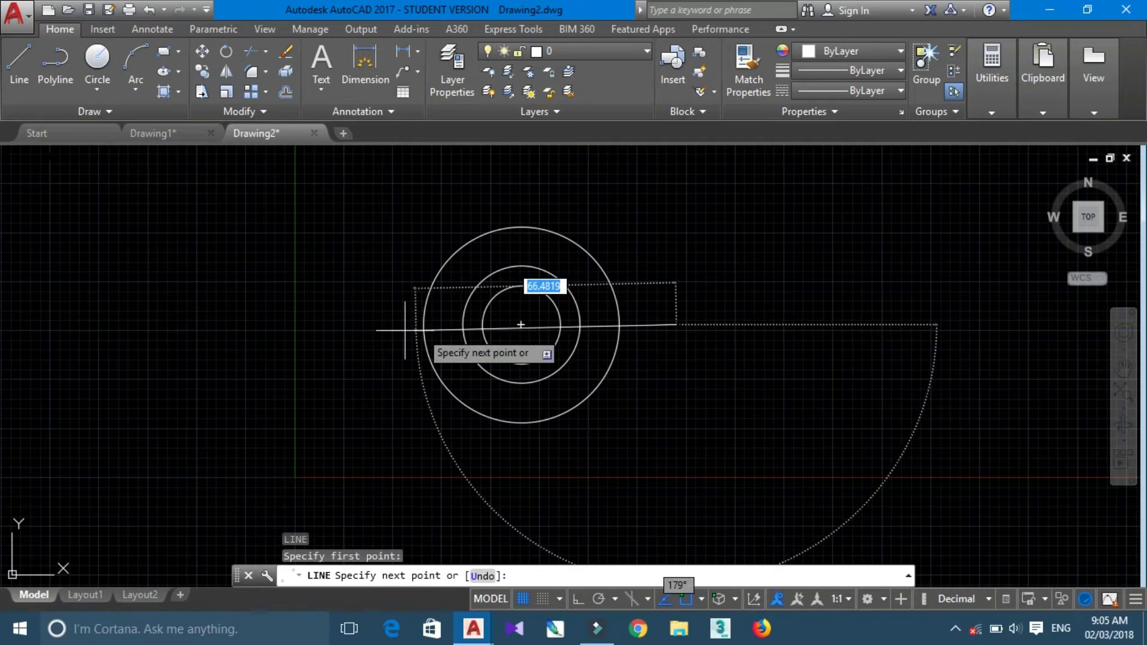
click(574, 599)
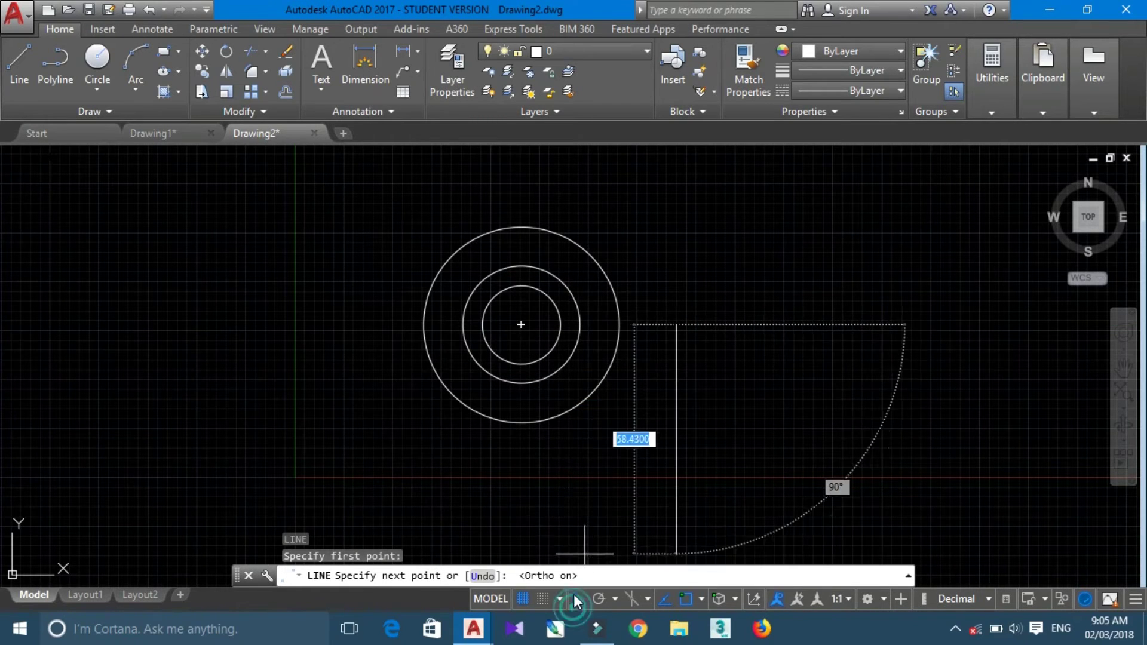
click(321, 325)
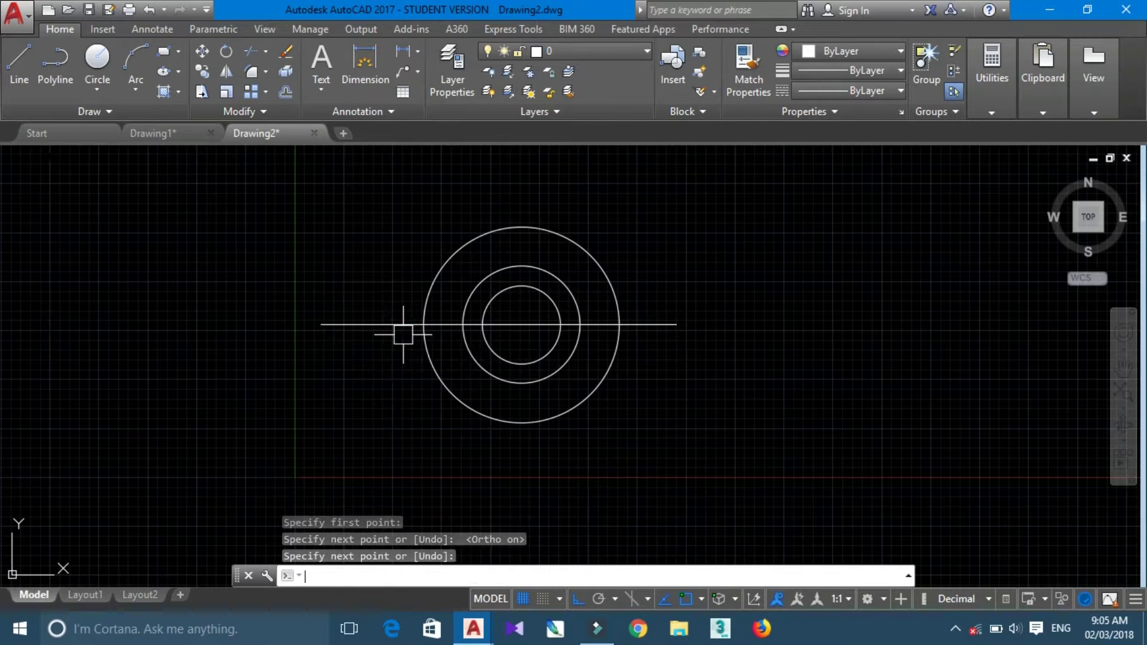
key(Return)
key(Return)
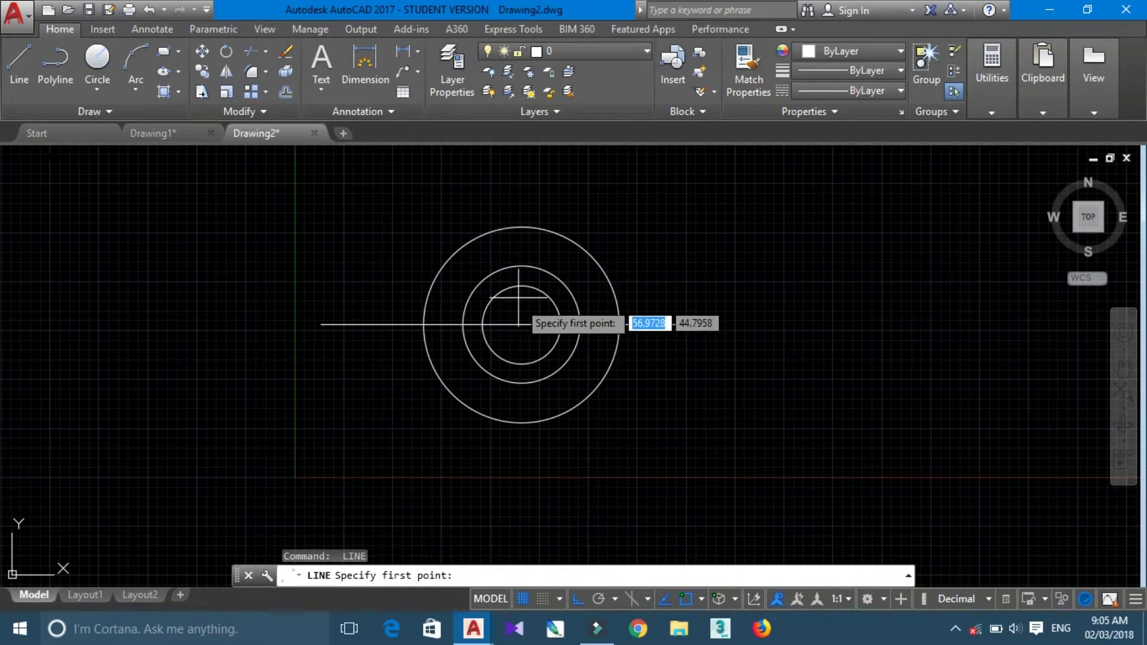
Draw a vertical line through the centre, extending above and below the circles.
click(521, 168)
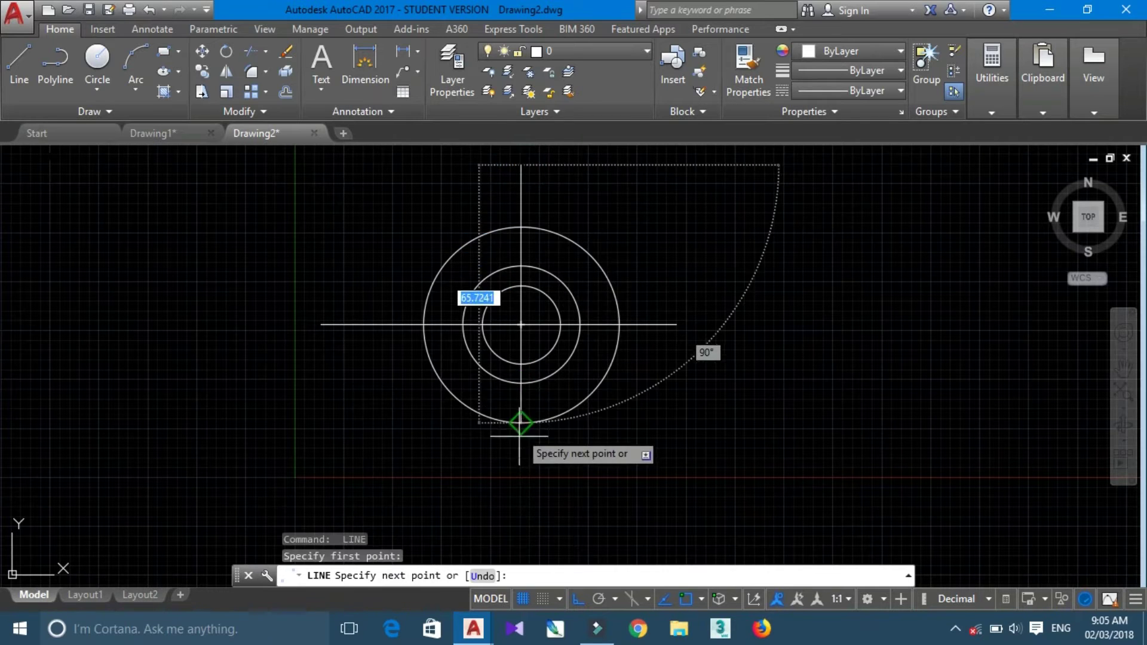
click(518, 466)
key(Return)
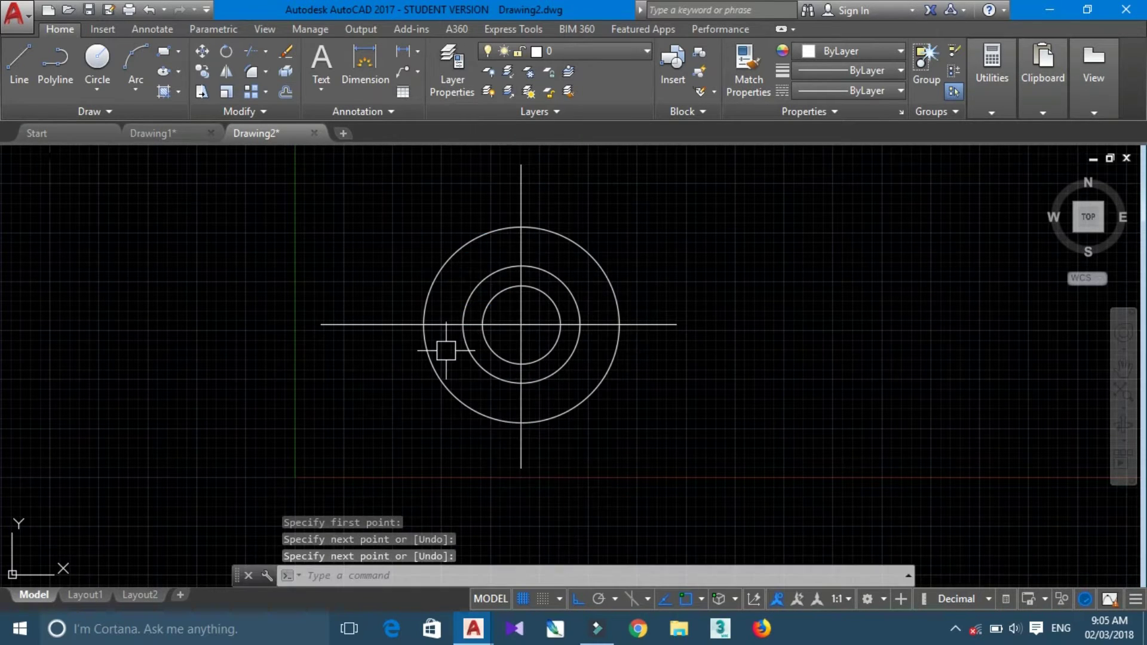
middle_drag(444, 348, 466, 346)
key(Escape)
key(Escape)
key(Escape)
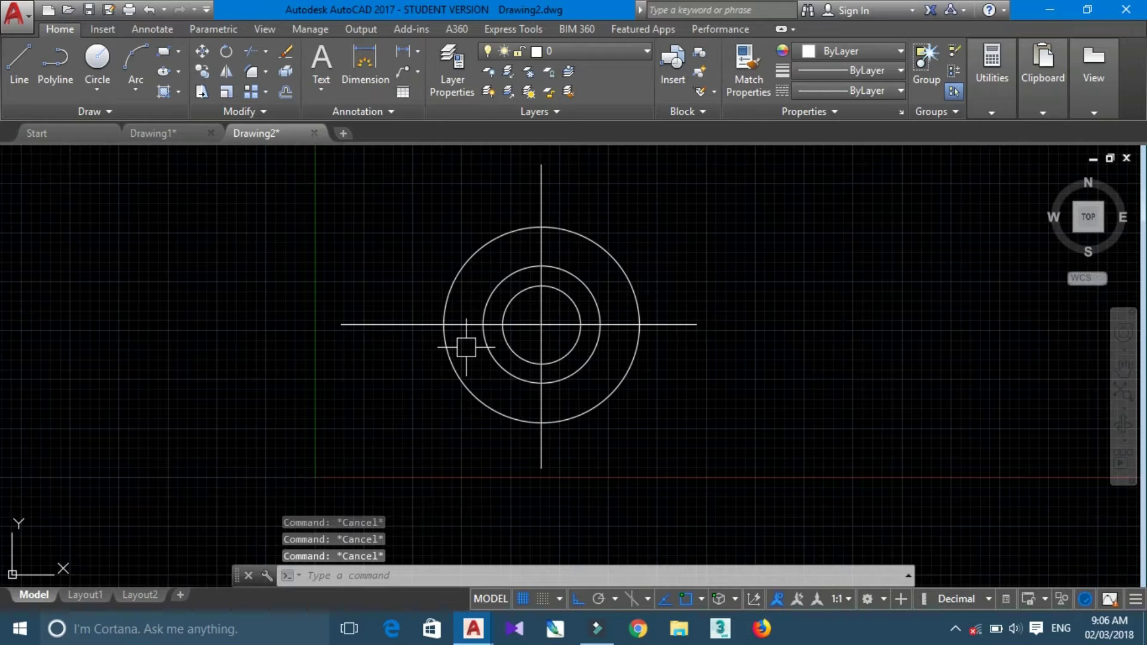
text(c)
key(Return)
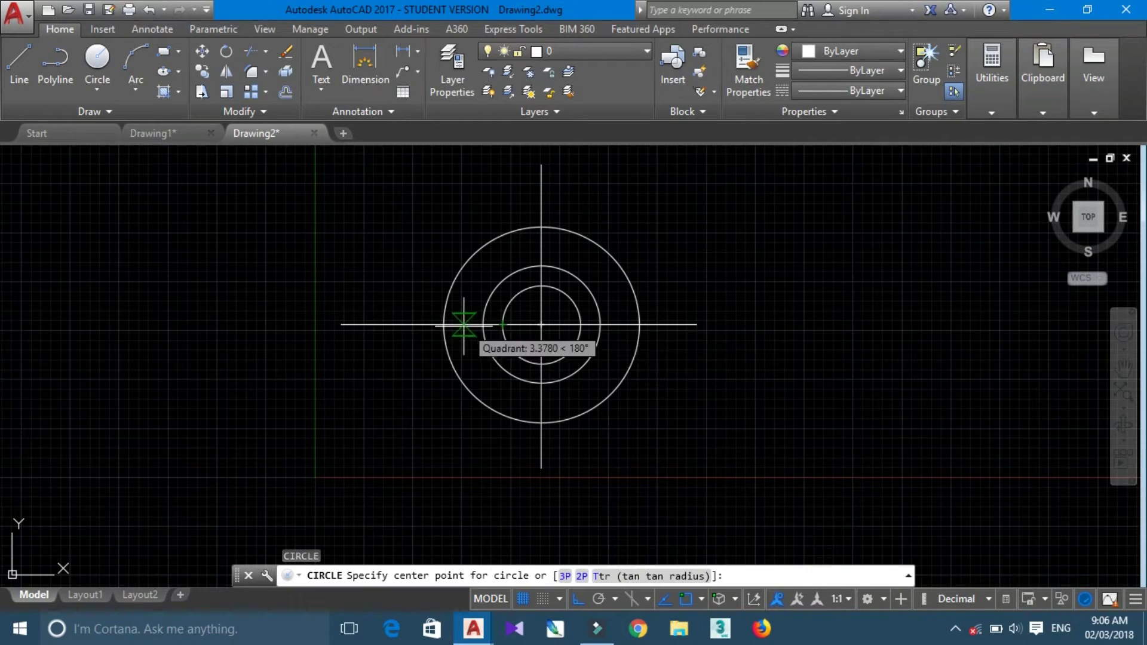
Draw a radius-4 circle where the horizontal line meets the pitch circle on the left.
click(443, 324)
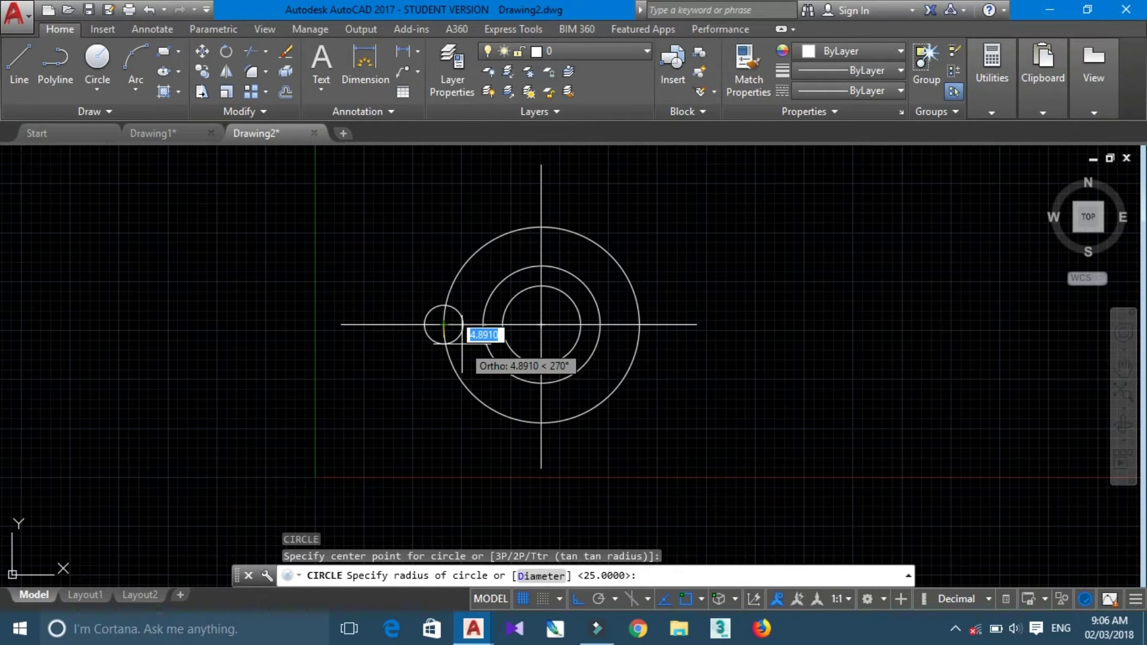
text(4)
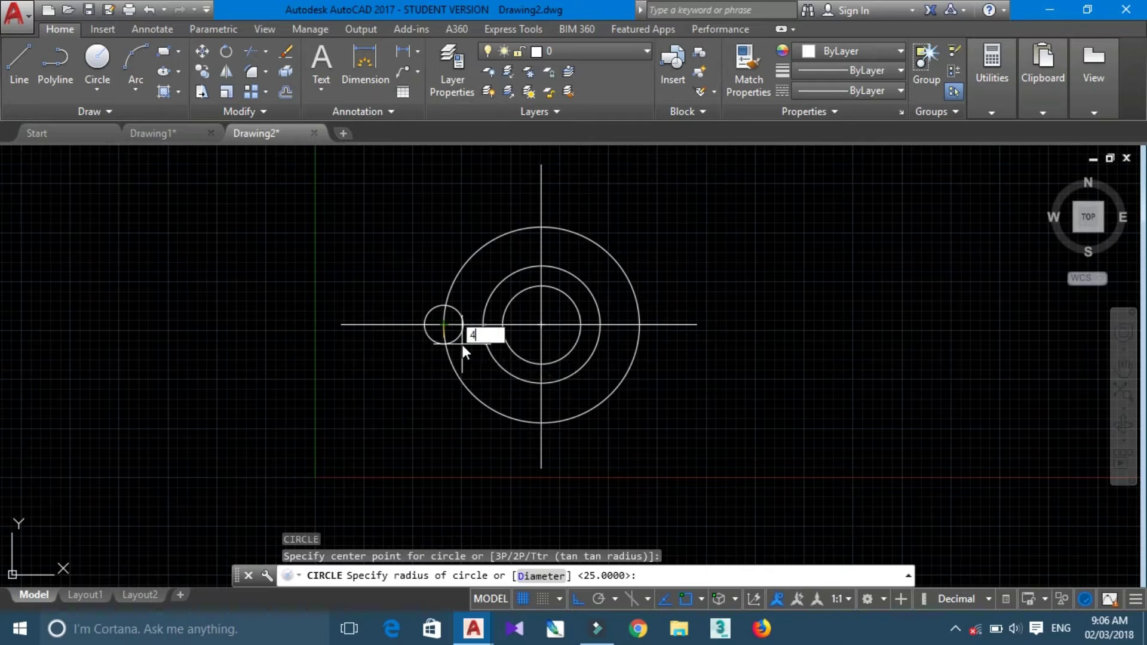
key(Return)
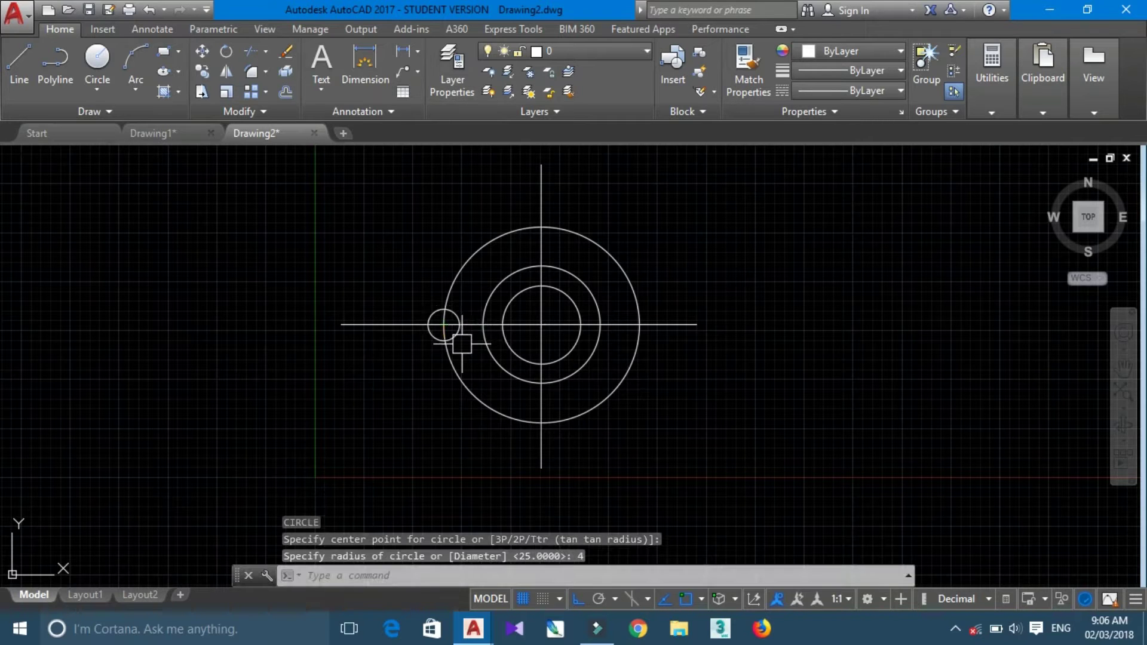
key(Escape)
key(Escape)
Polar-array the small circle about the flange centre into 4 evenly spaced copies.
text(ARRA)
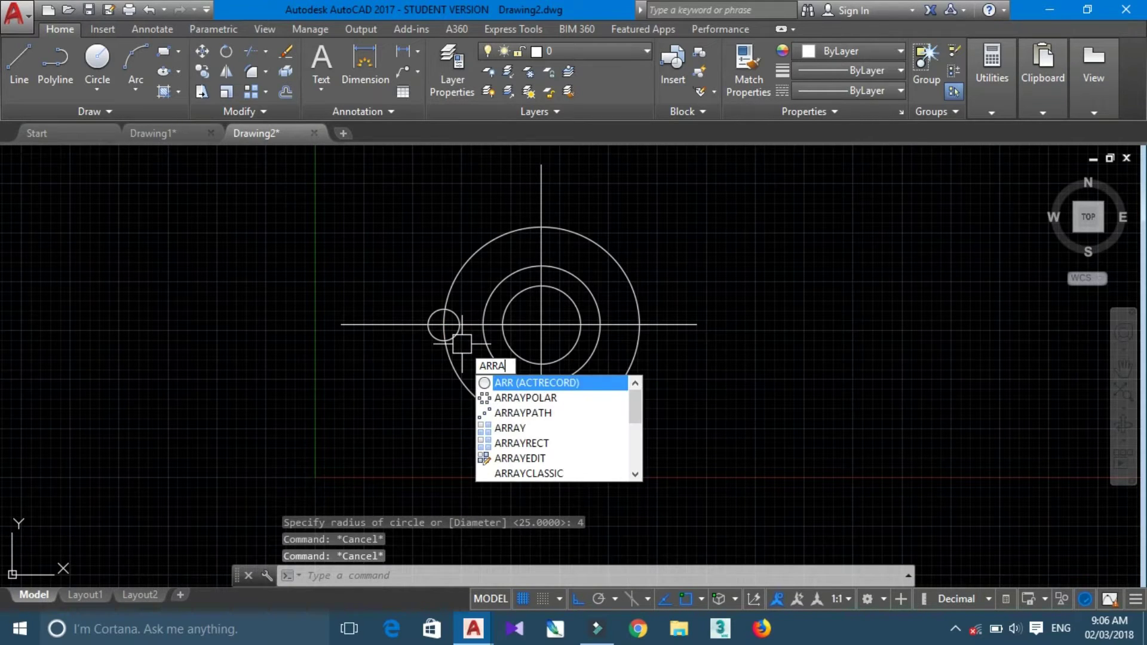
text(Y)
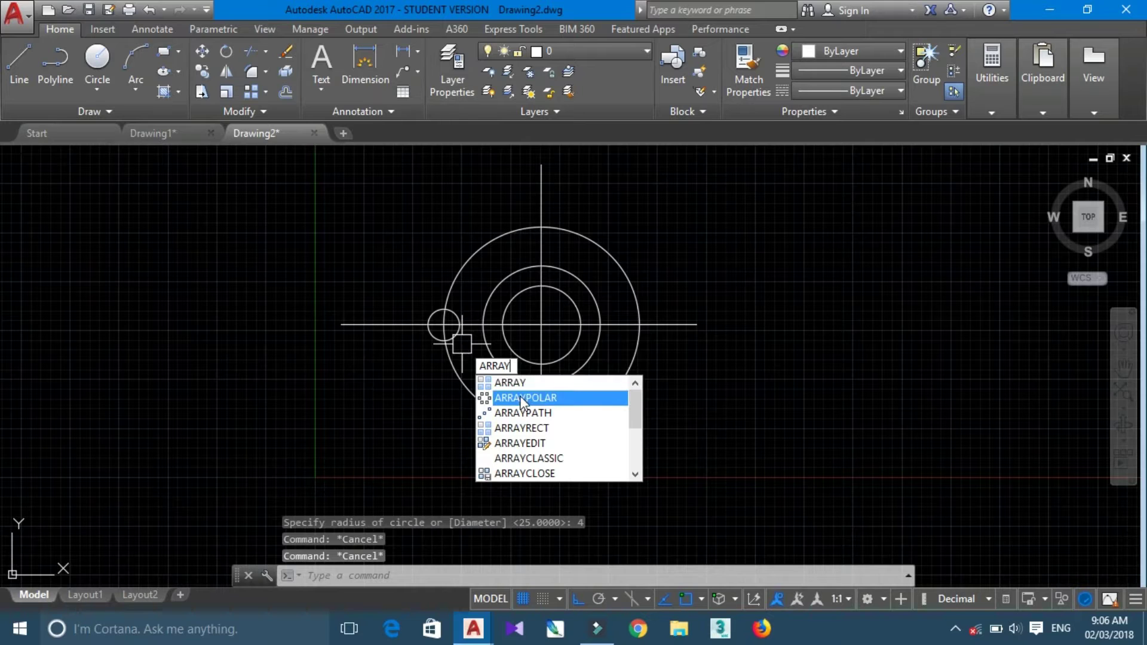
click(534, 398)
click(457, 339)
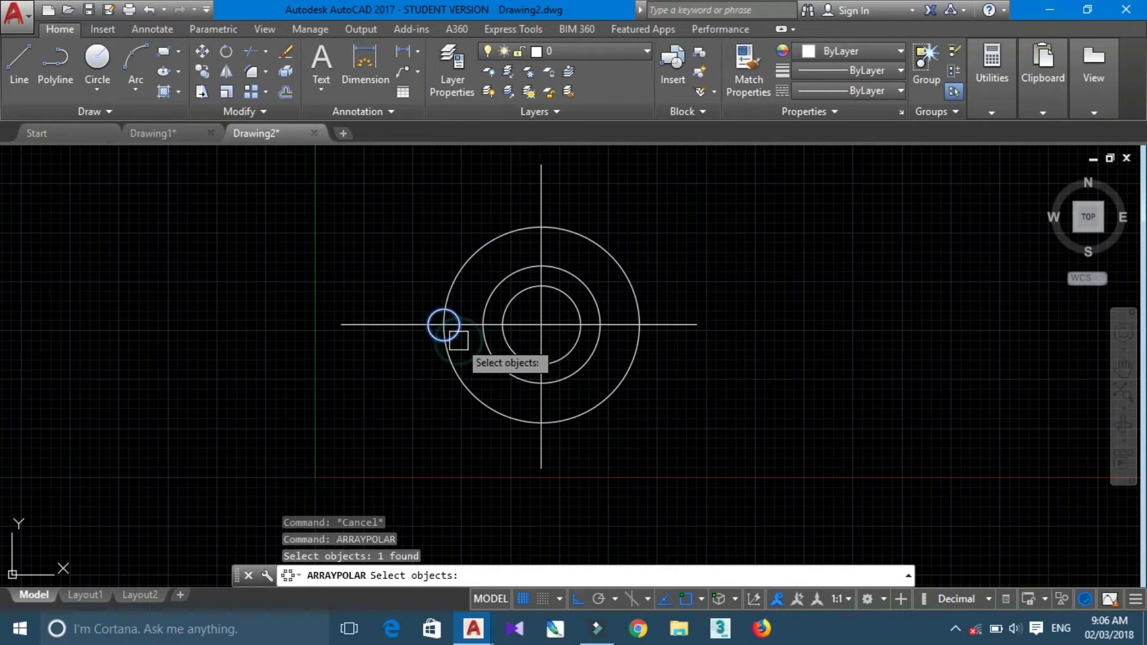
key(Return)
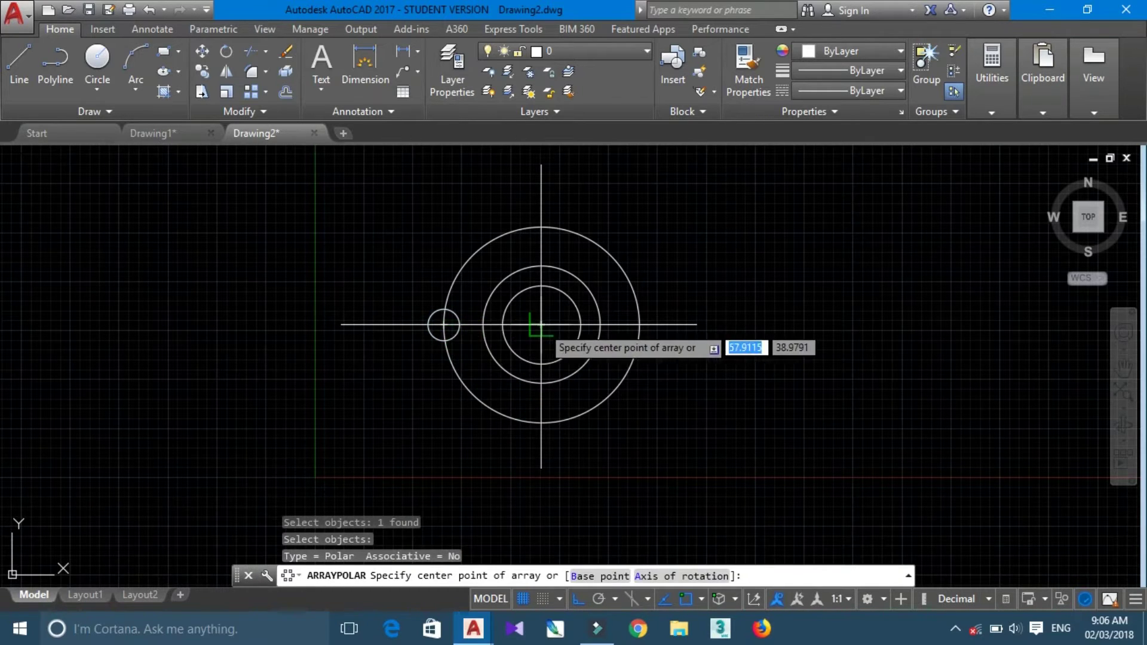
click(540, 324)
text(4)
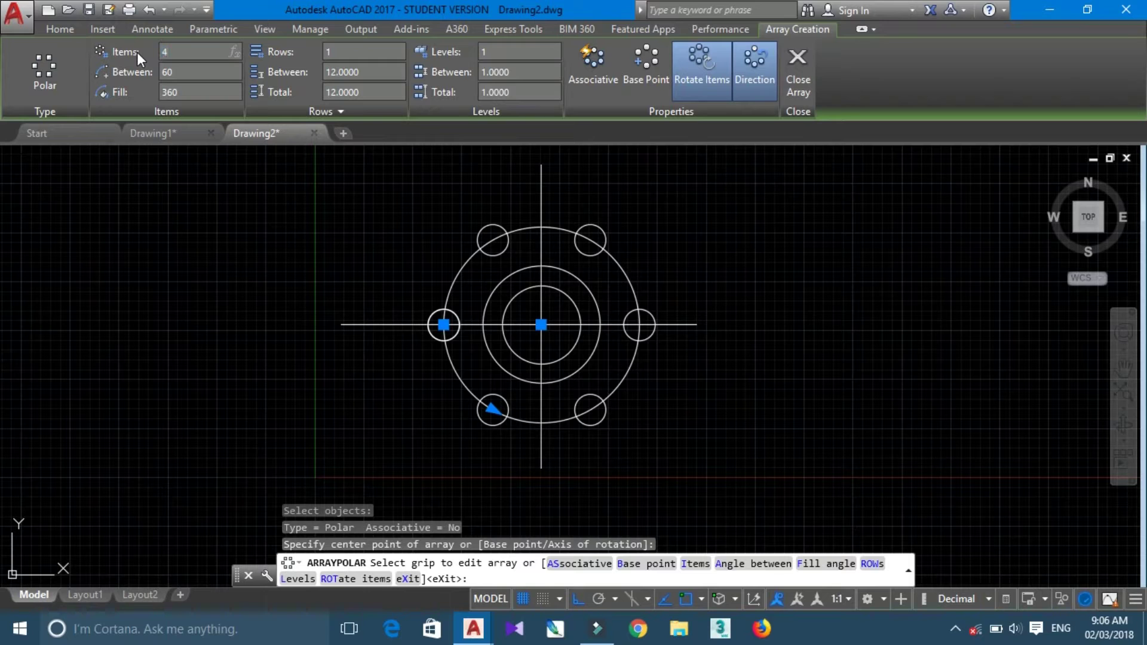
key(Return)
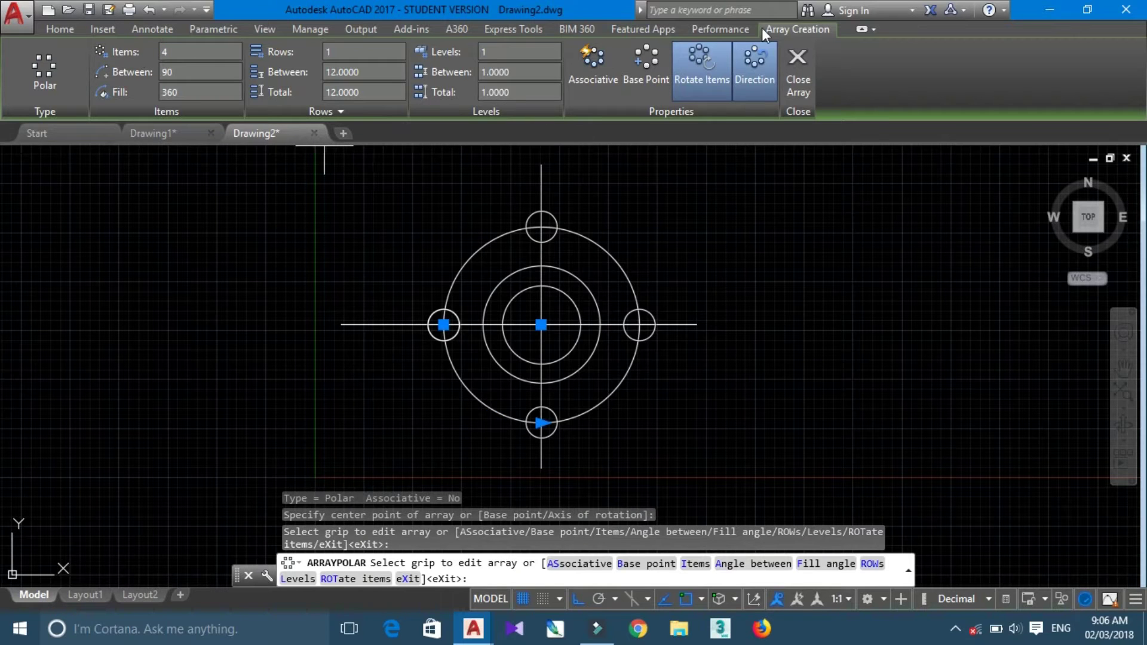
click(794, 56)
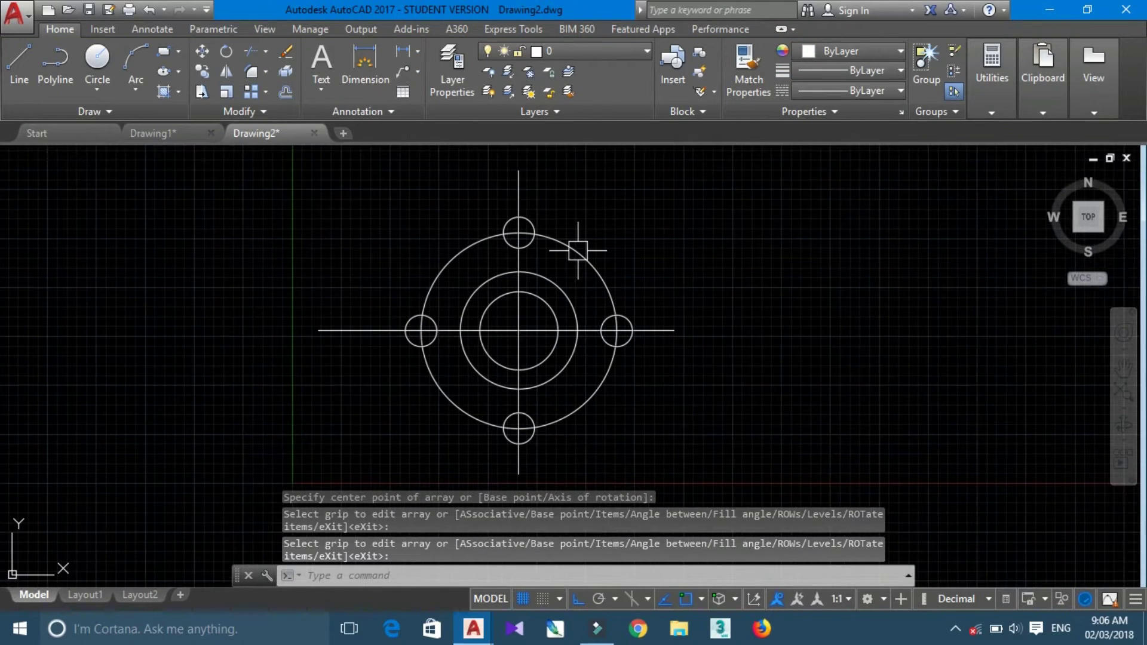
key(Escape)
key(Escape)
Draw a radius-9 circle centred on the top hole.
text(c)
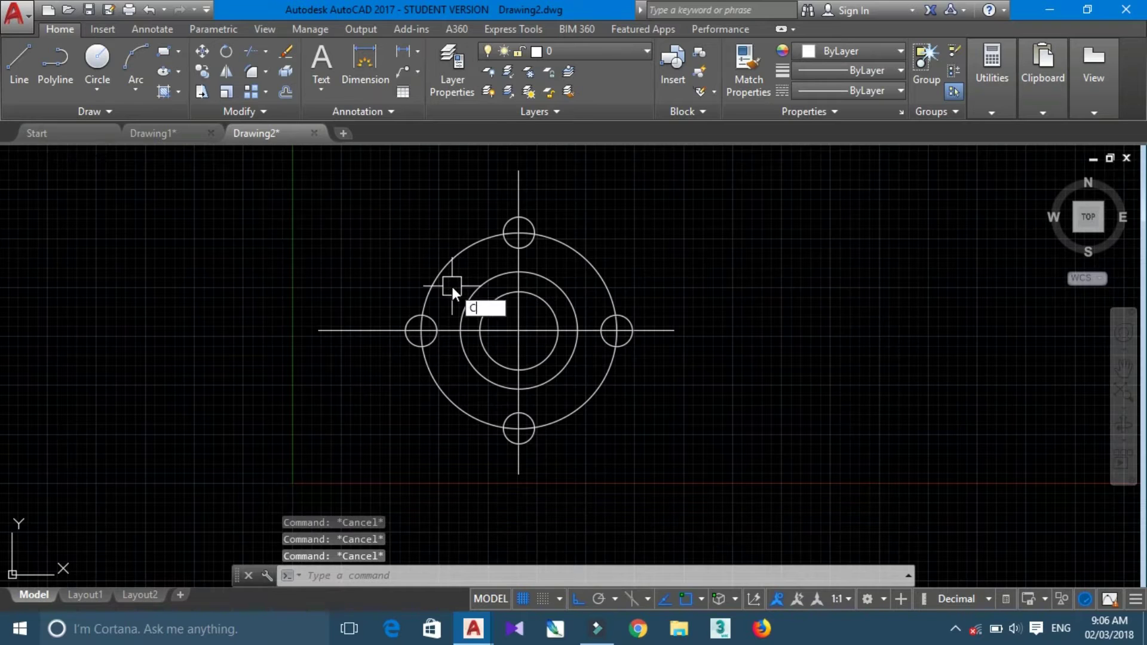
key(Return)
click(518, 232)
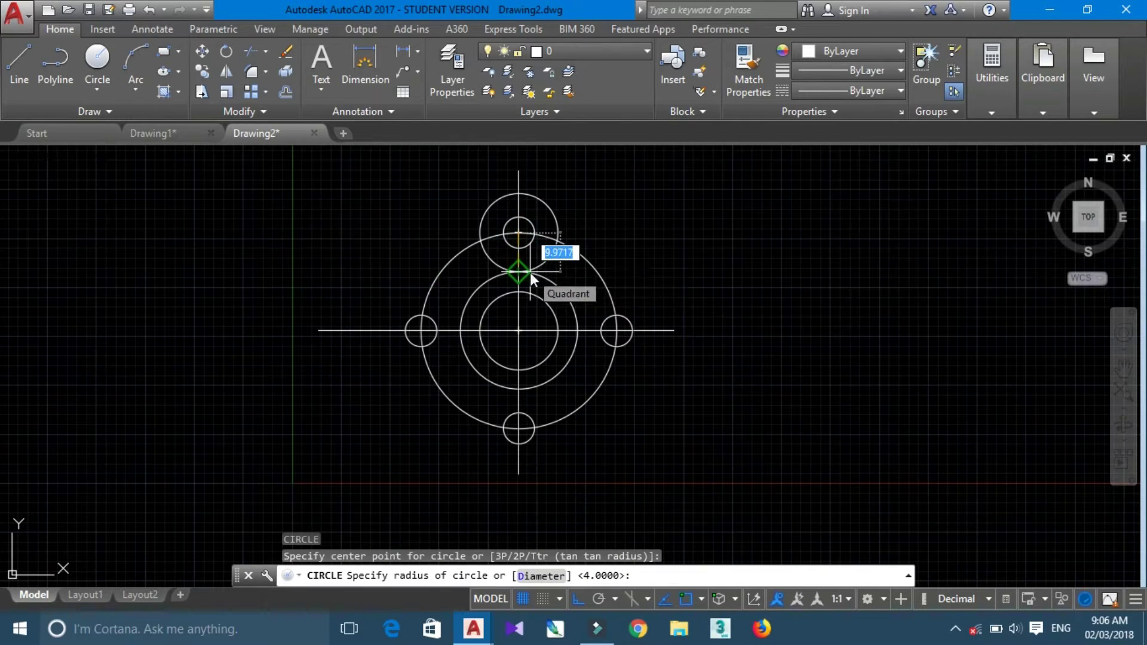
key(Return)
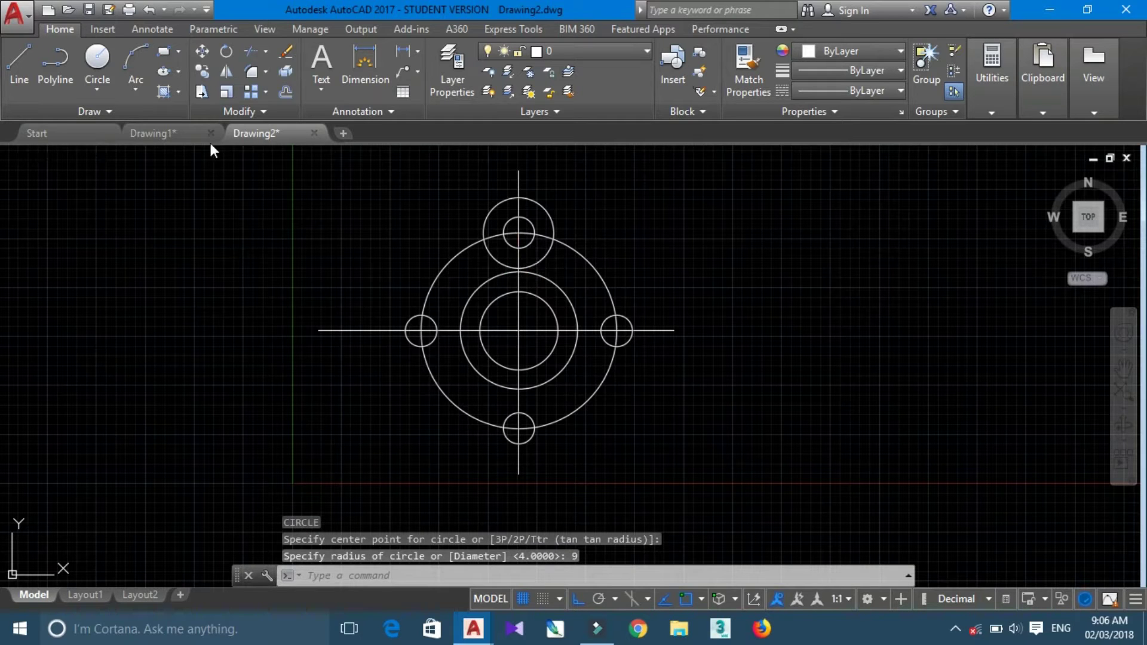
Polar-array the radius-9 circle about the flange centre into 4 lugs.
text(A)
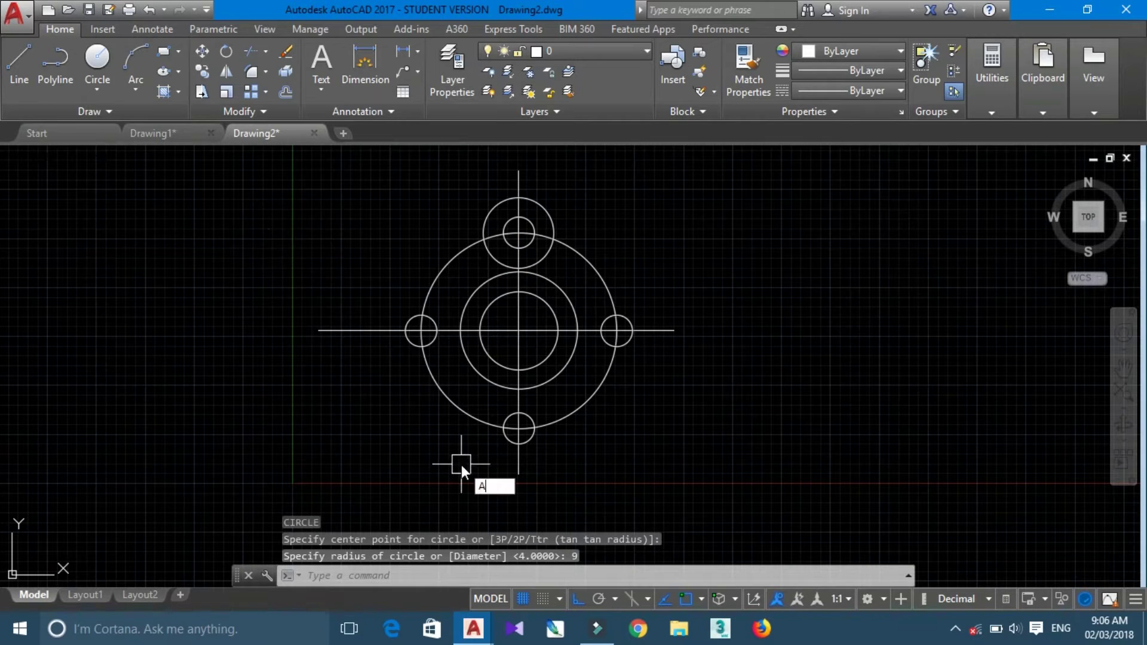
text(RRA)
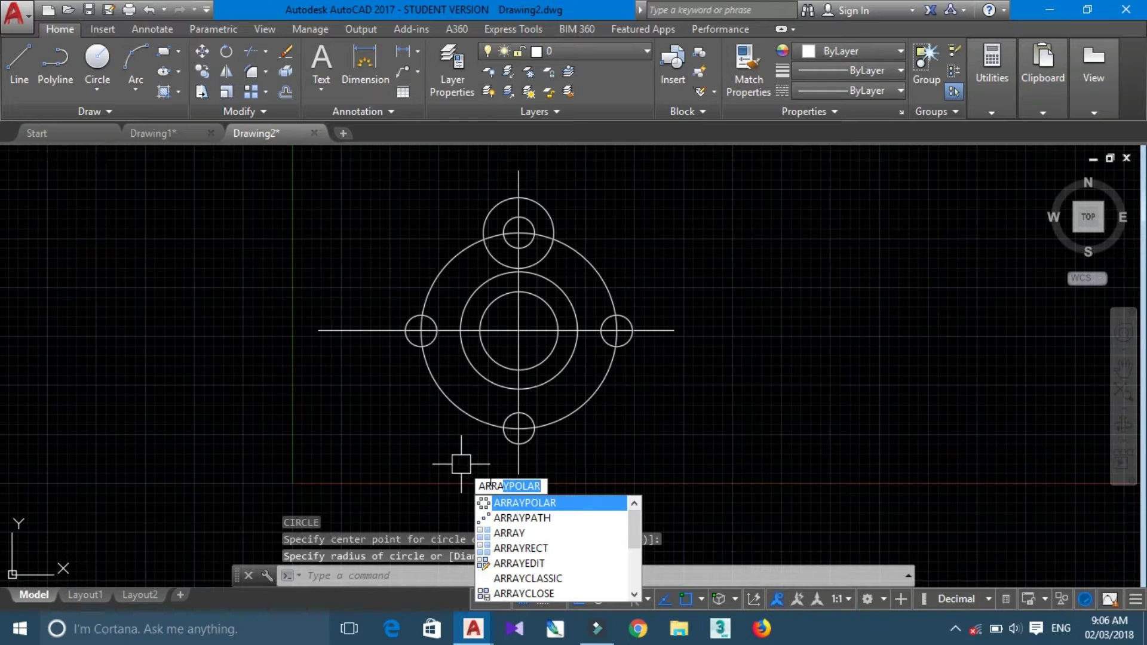
click(529, 503)
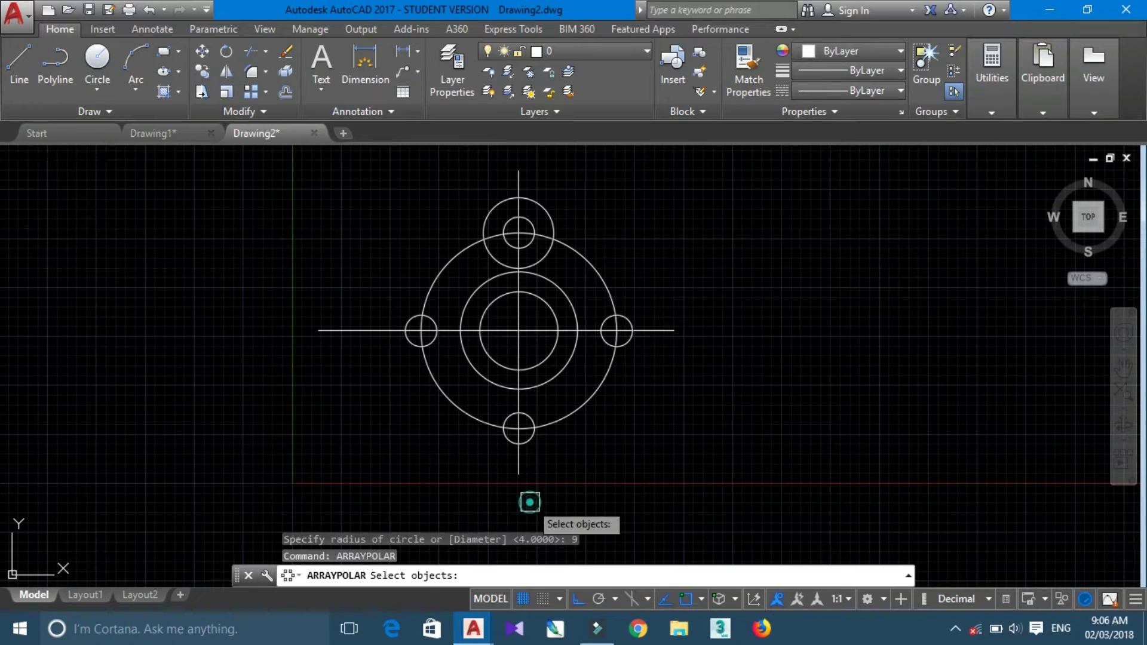
click(543, 211)
key(Return)
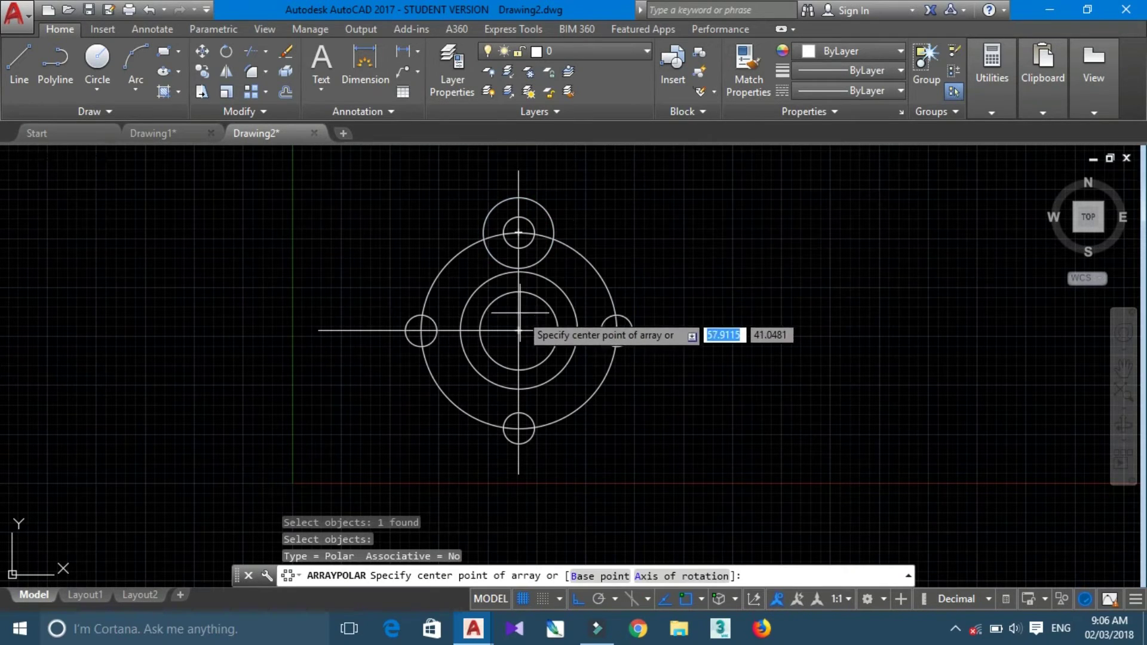
click(519, 330)
text(4)
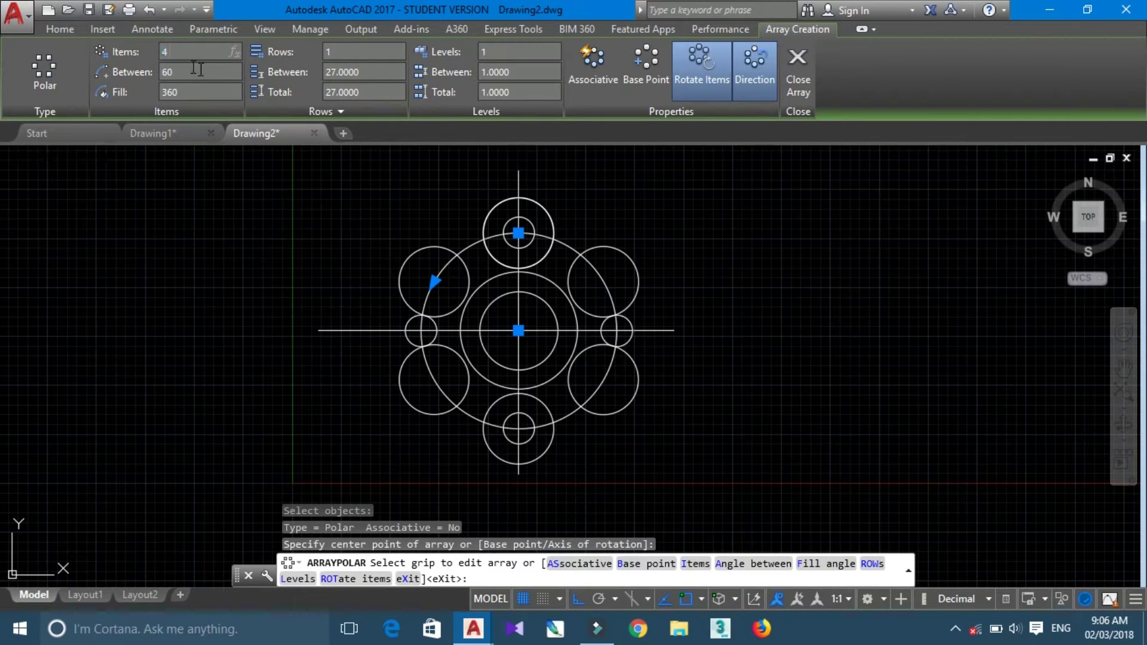
click(800, 72)
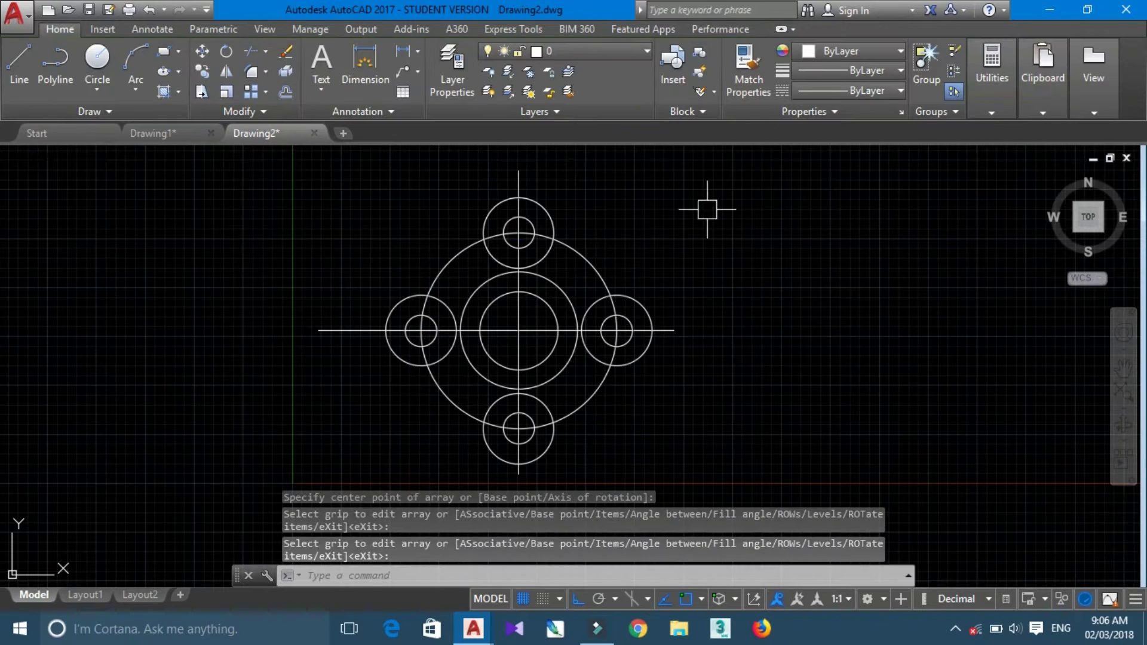
Fillet the right and top lug circles with a radius-12 arc.
key(Escape)
key(Escape)
text(F)
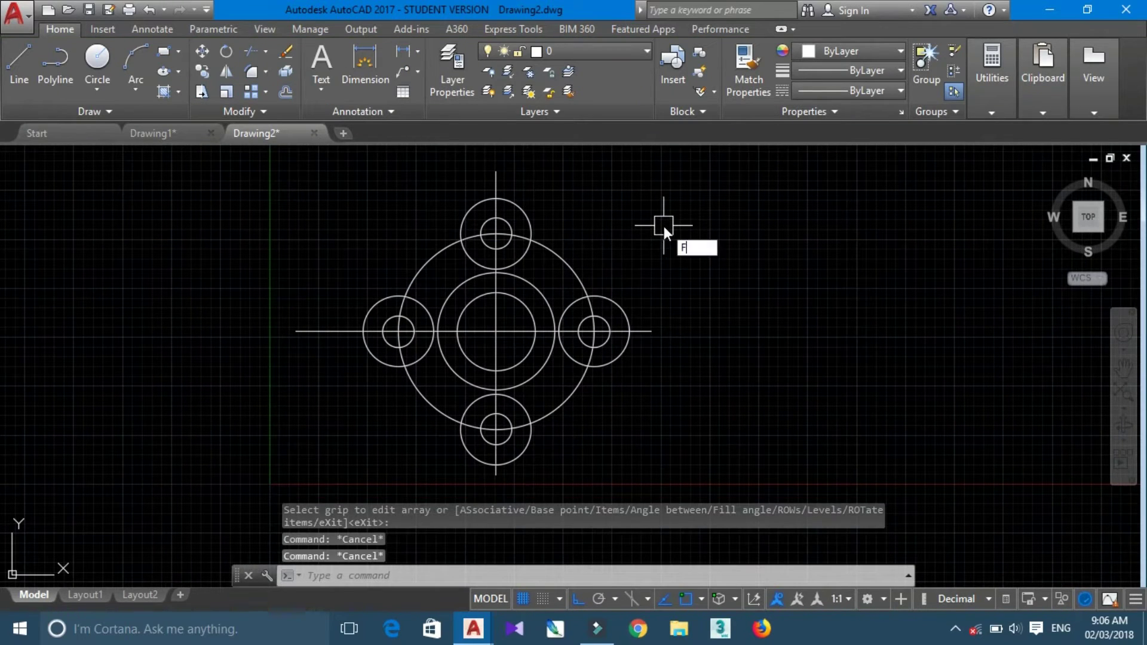
text(ILLET)
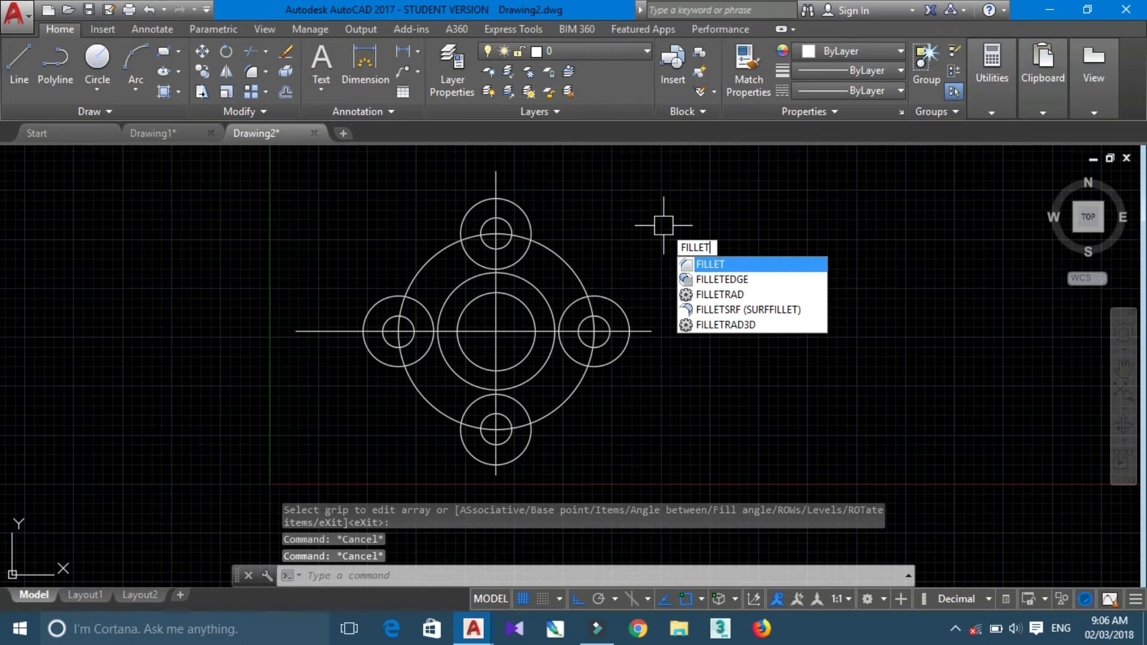
click(758, 269)
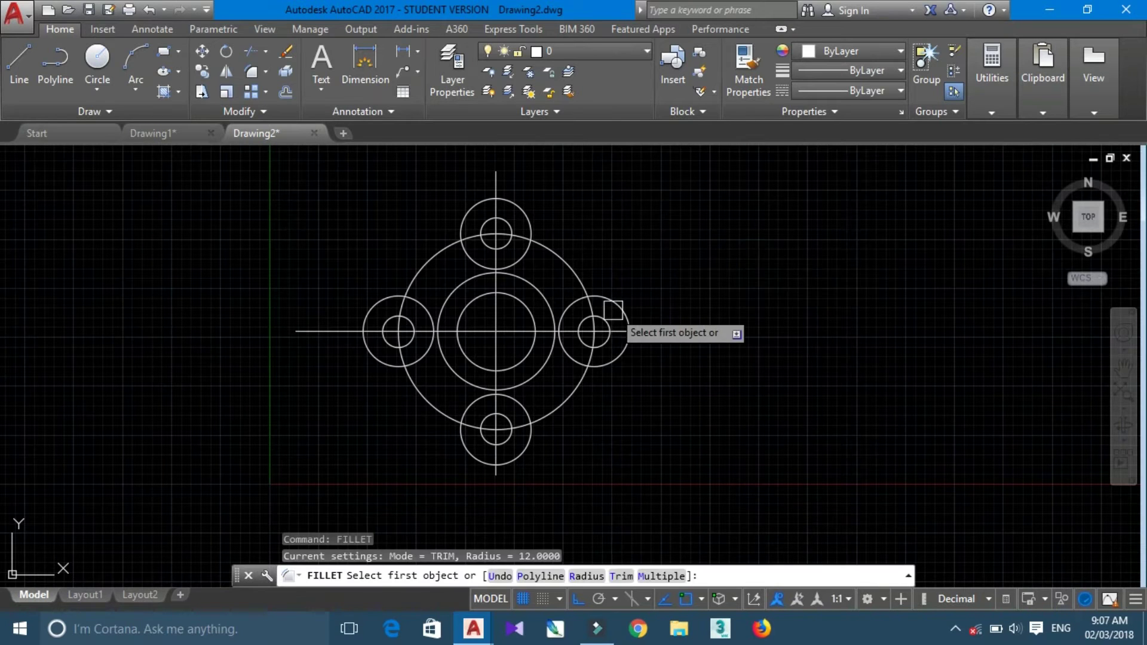
click(576, 301)
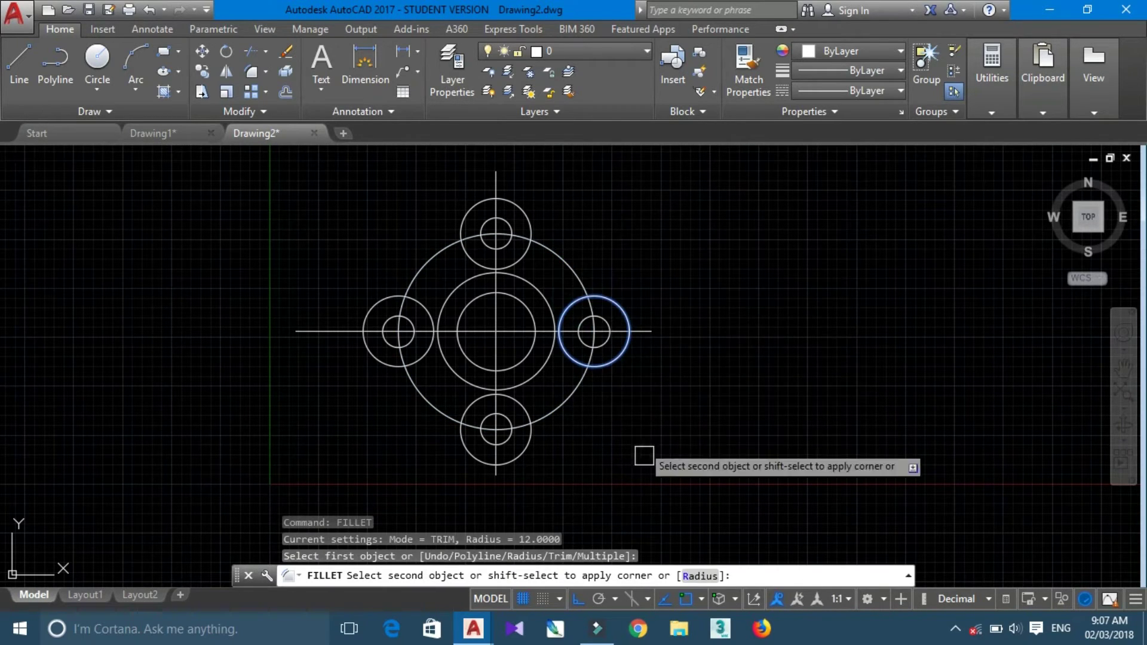
text(R)
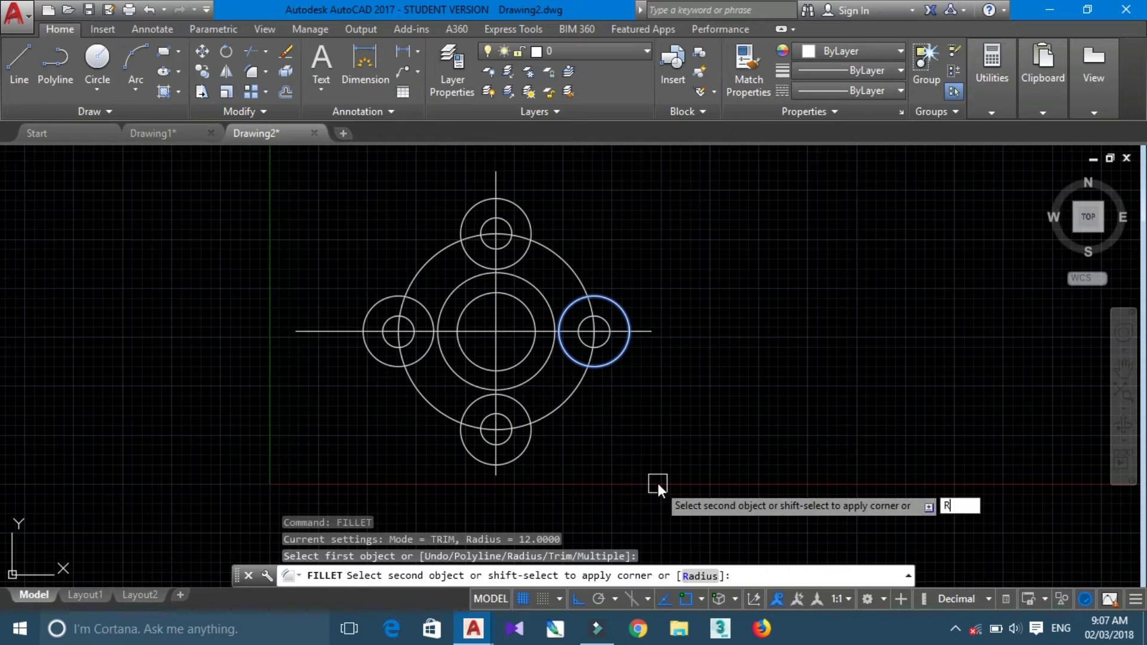
key(Return)
text(12)
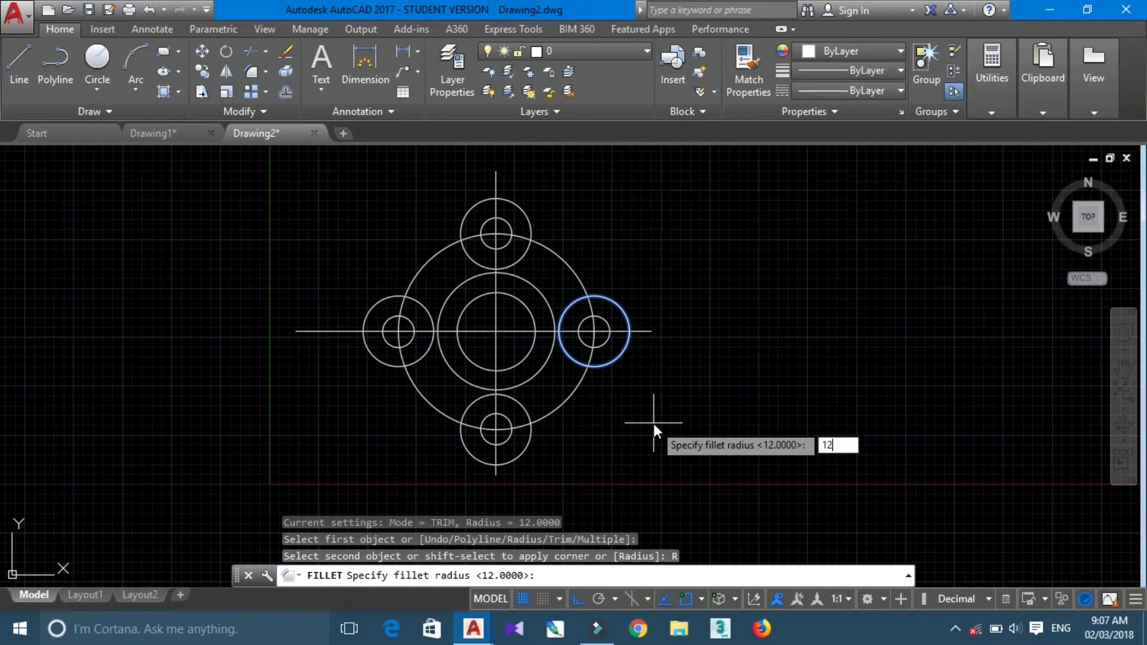
key(Return)
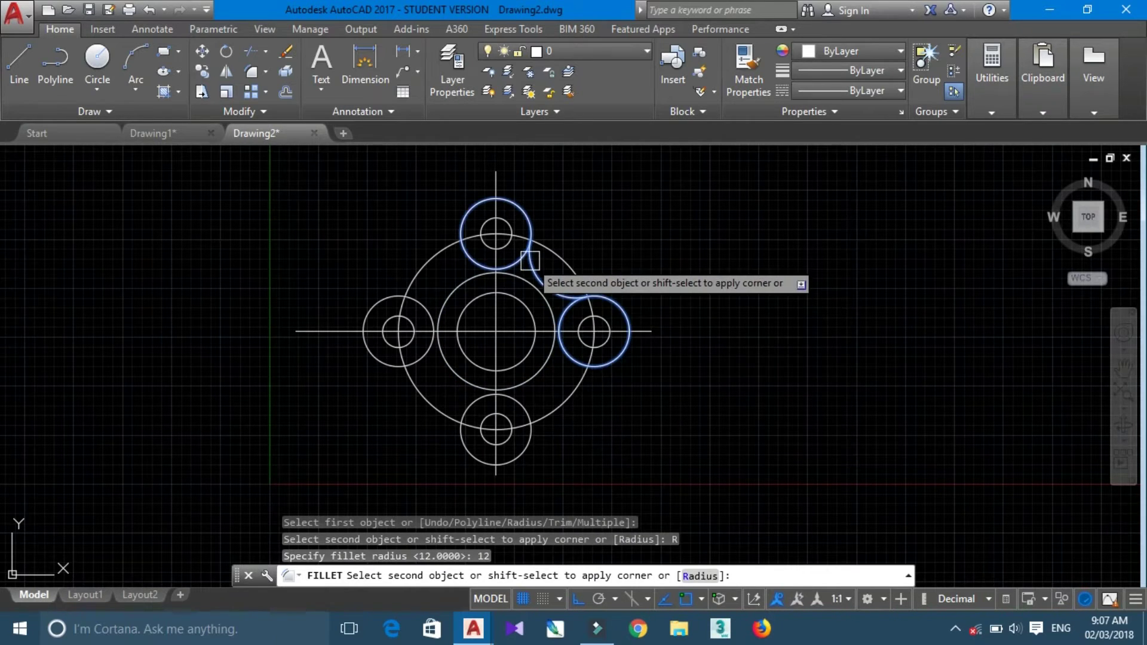
click(529, 261)
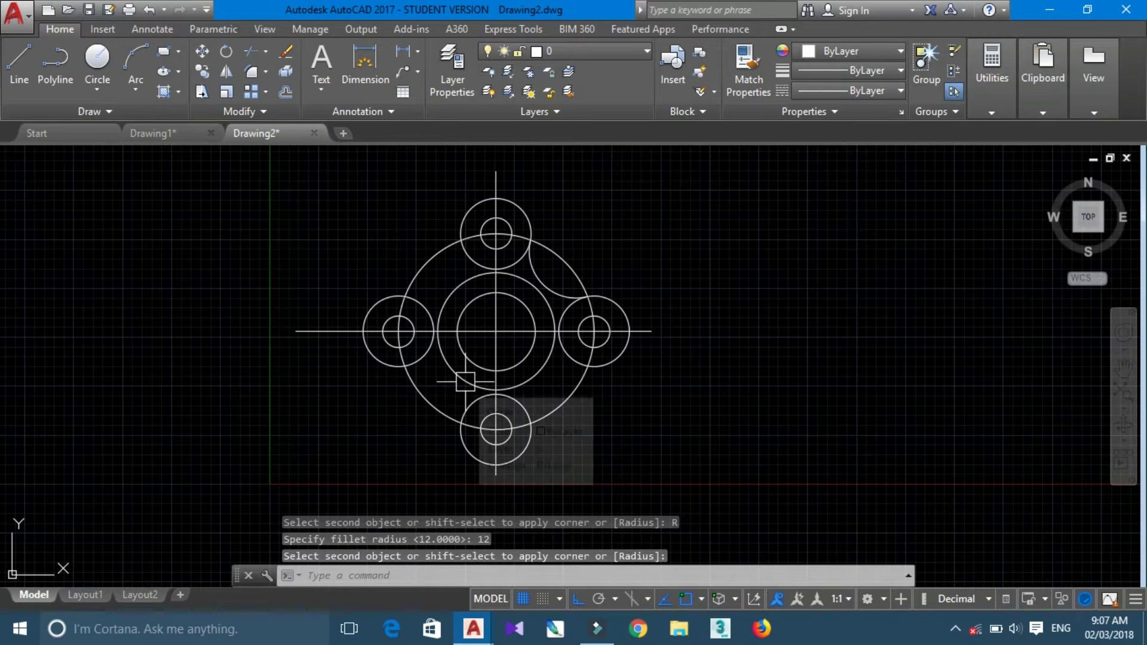
In multiple-fillet mode, join the top-left, left-bottom and bottom-right lug pairs.
text(FILLE)
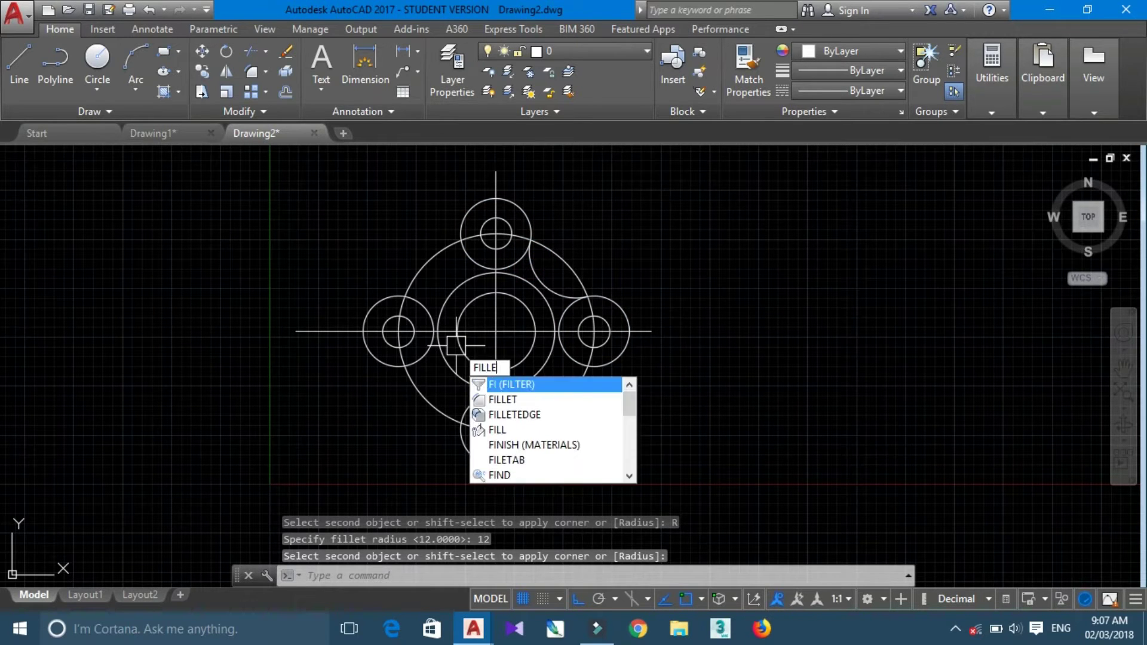
text(T)
key(Return)
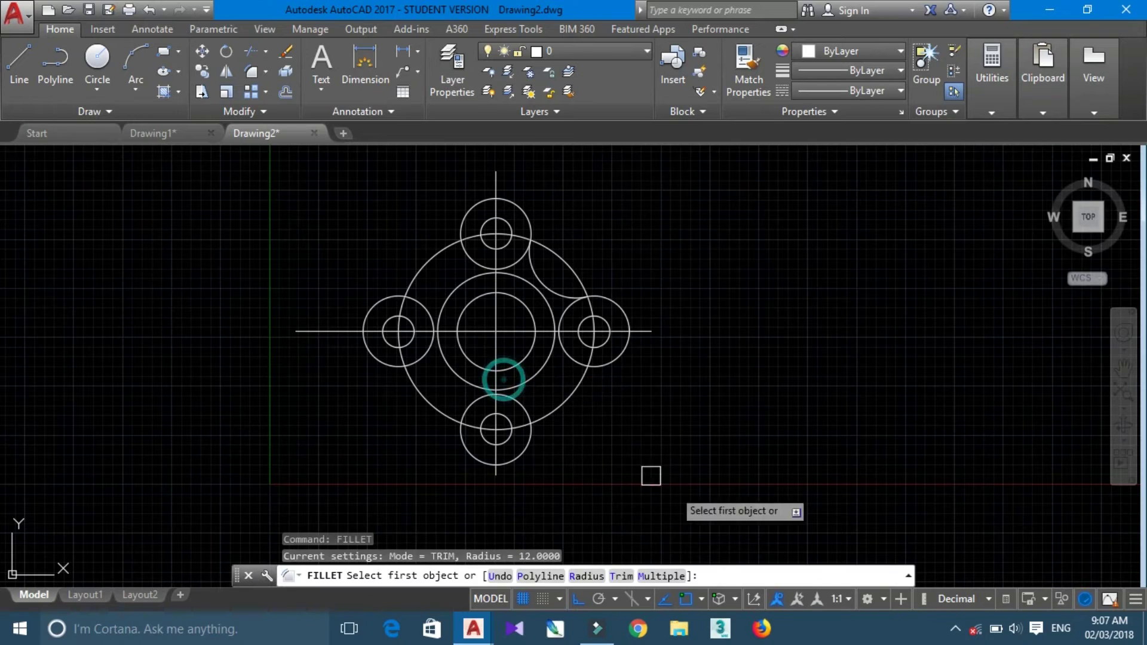
click(673, 582)
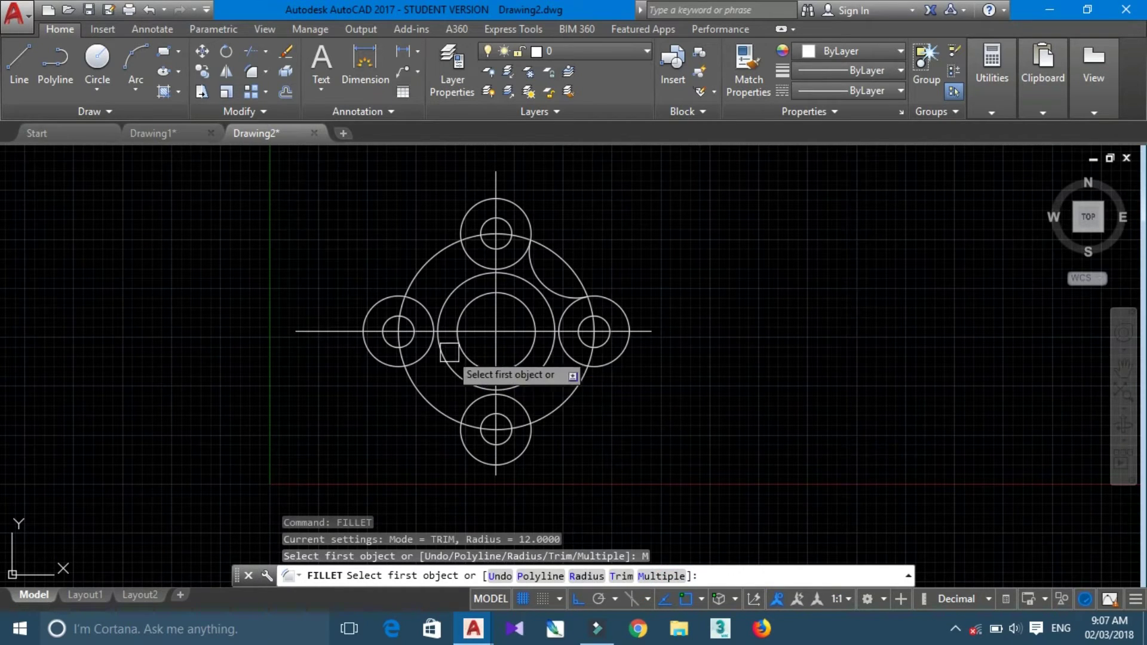
click(468, 252)
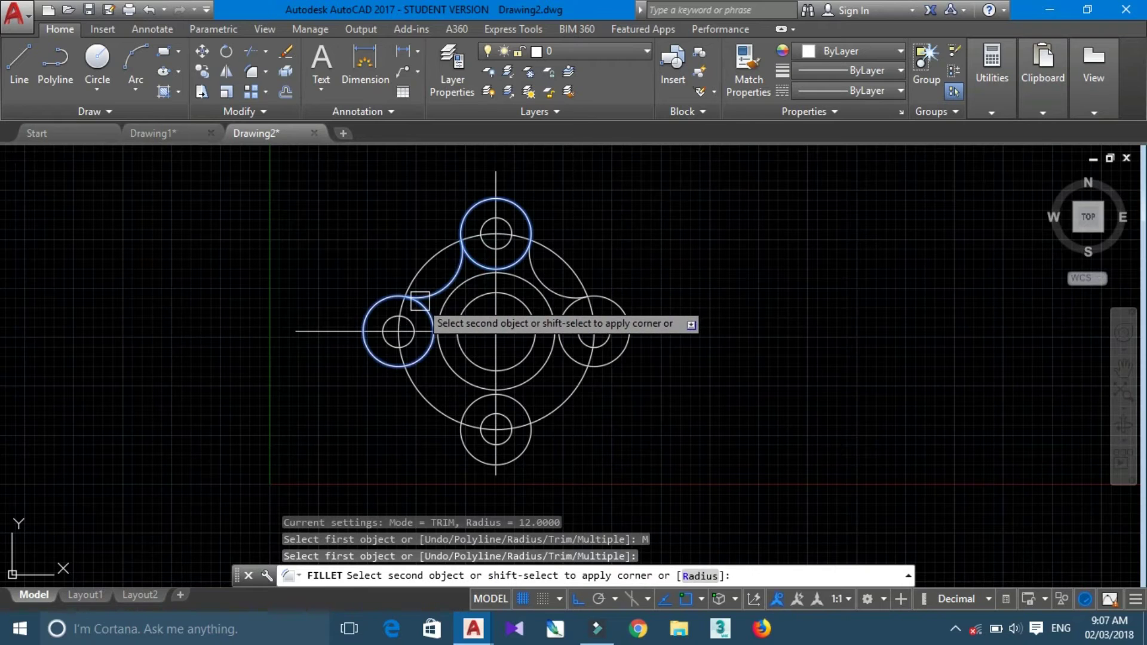
click(417, 302)
click(422, 355)
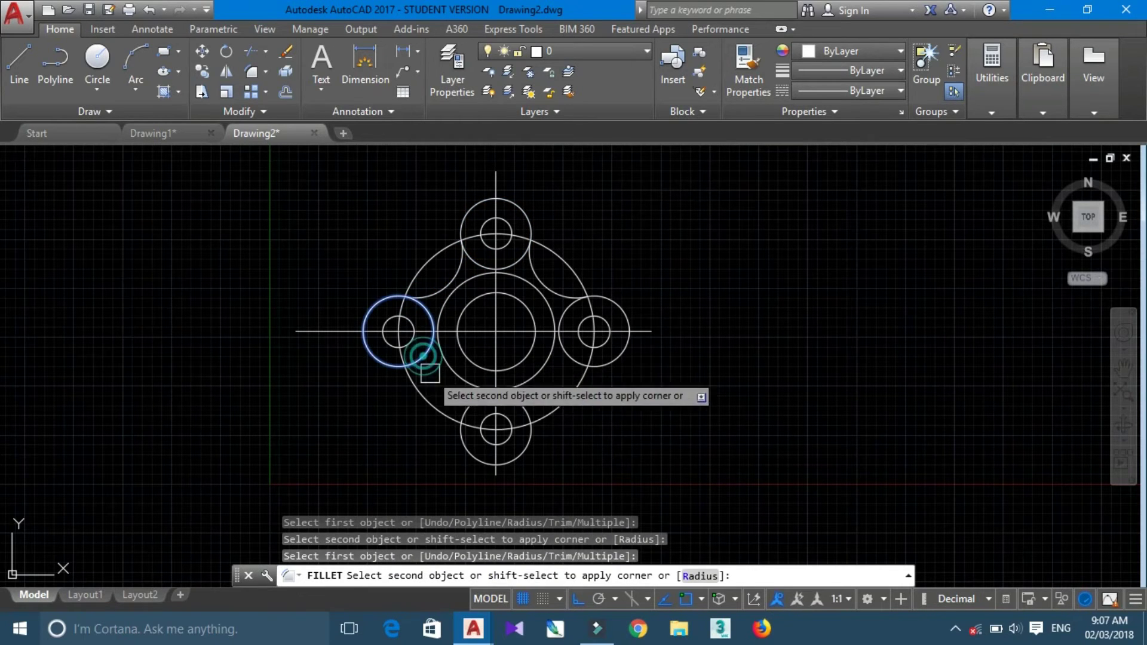
click(469, 405)
click(520, 405)
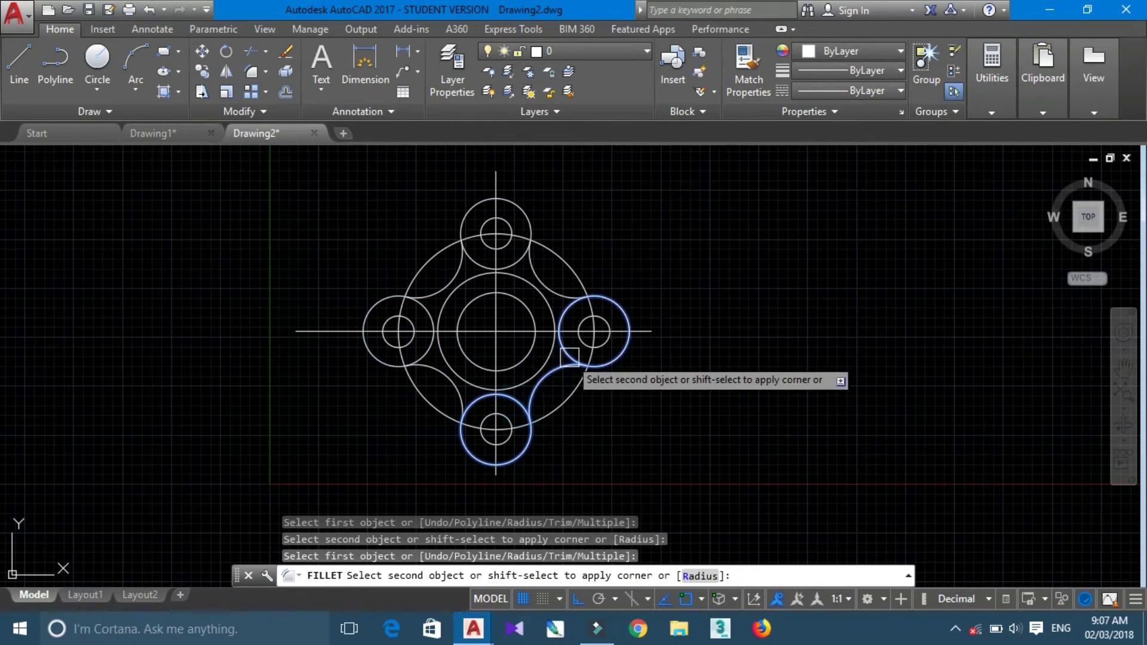
click(570, 356)
middle_drag(537, 248, 569, 248)
Begin trimming by picking the top lug circle, then cancel to restart.
key(Escape)
text(TR)
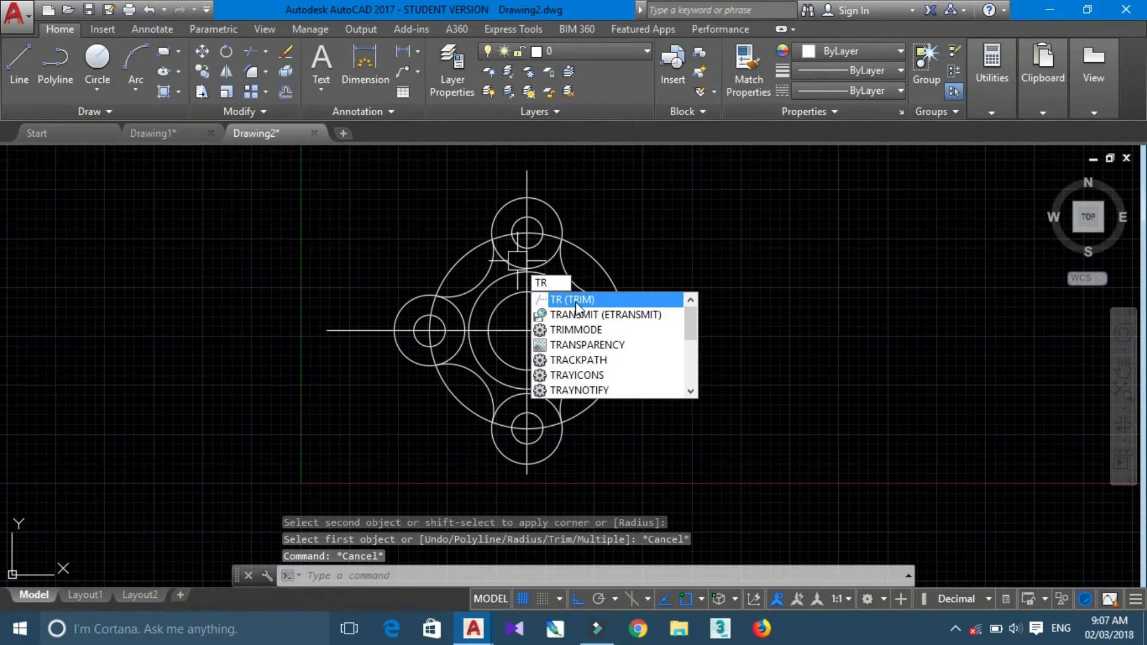
click(579, 297)
scroll(543, 257, up, 4)
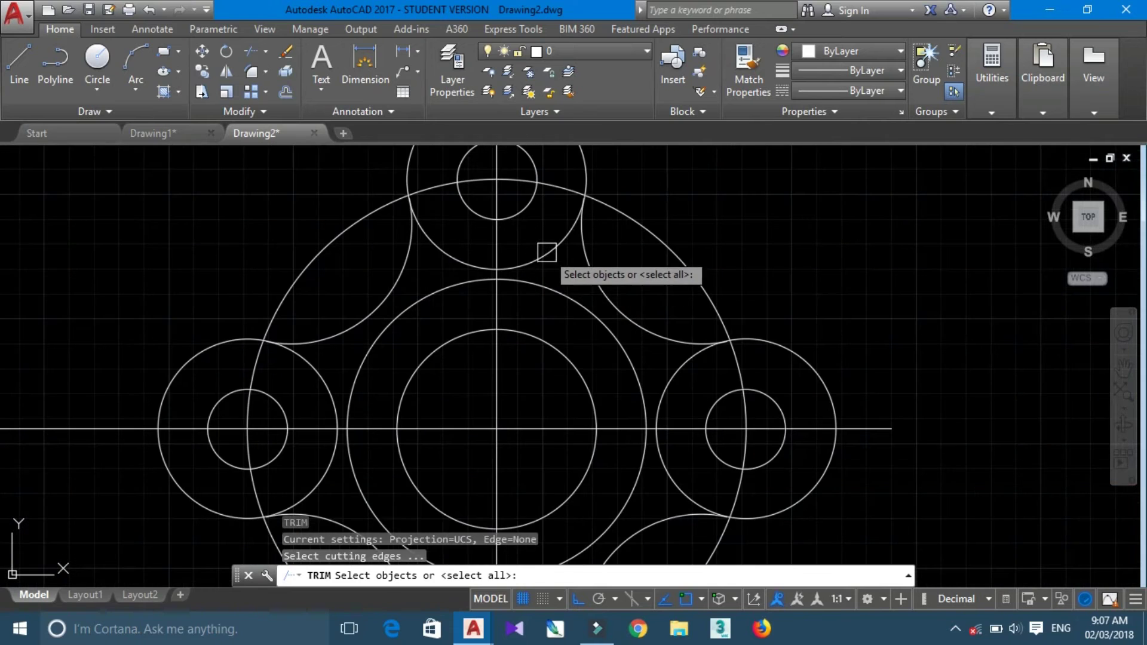
click(545, 253)
scroll(531, 260, down, 2)
key(Escape)
text(TR)
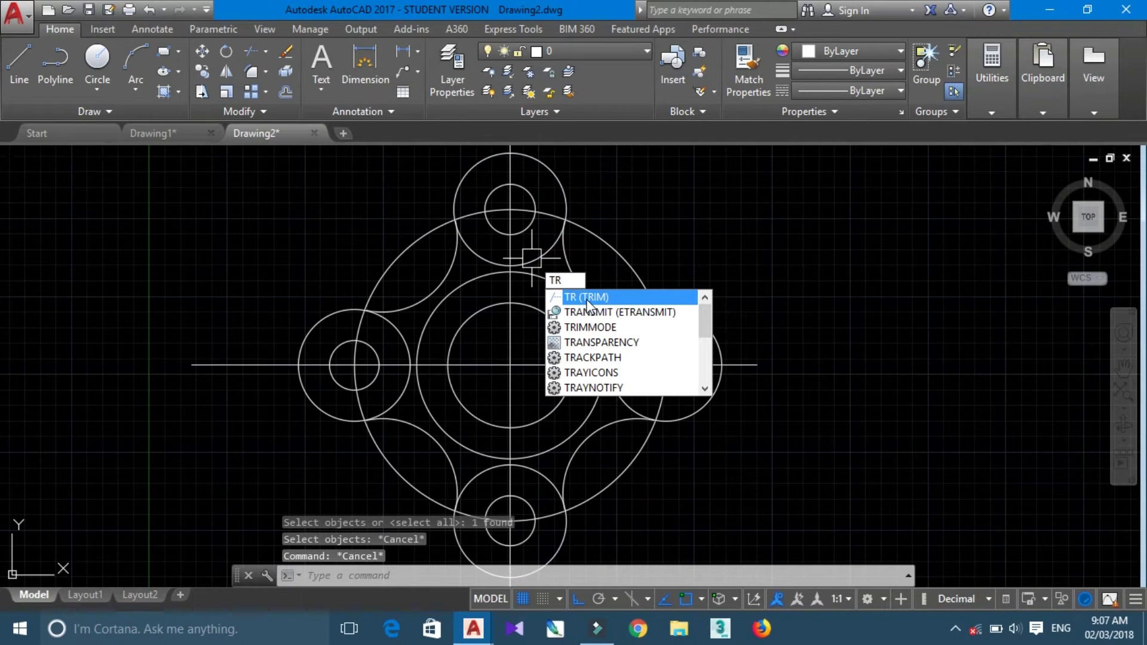
Trim the overlapping lug and outer-circle arcs, using all objects as cutting edges.
click(588, 297)
key(Return)
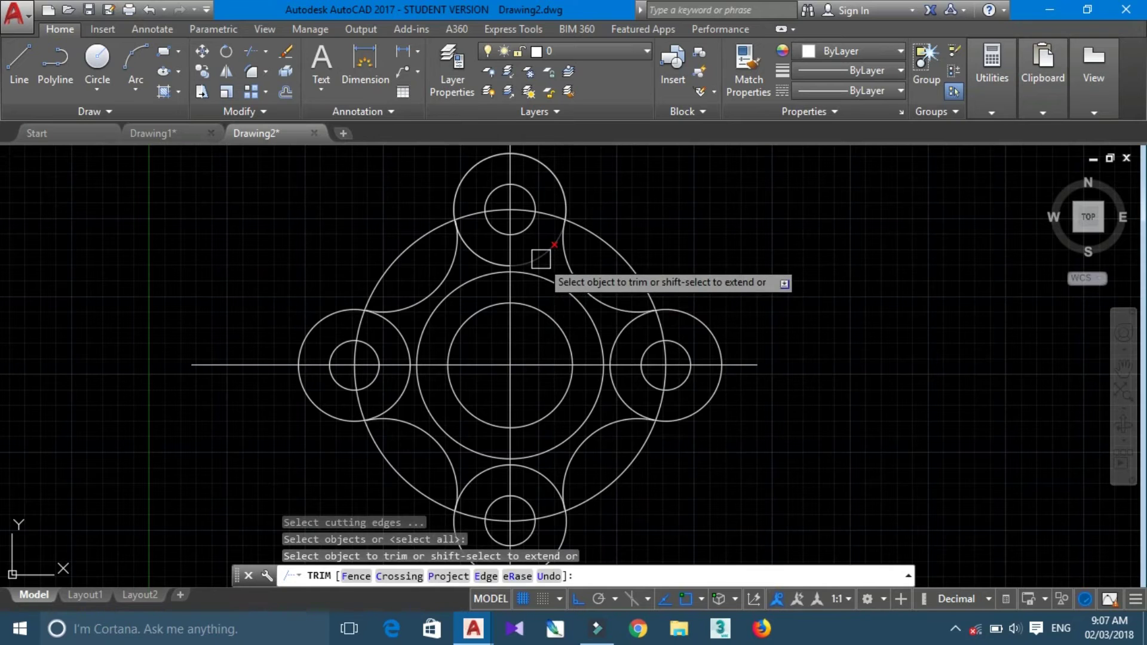
click(540, 258)
scroll(479, 329, down, 2)
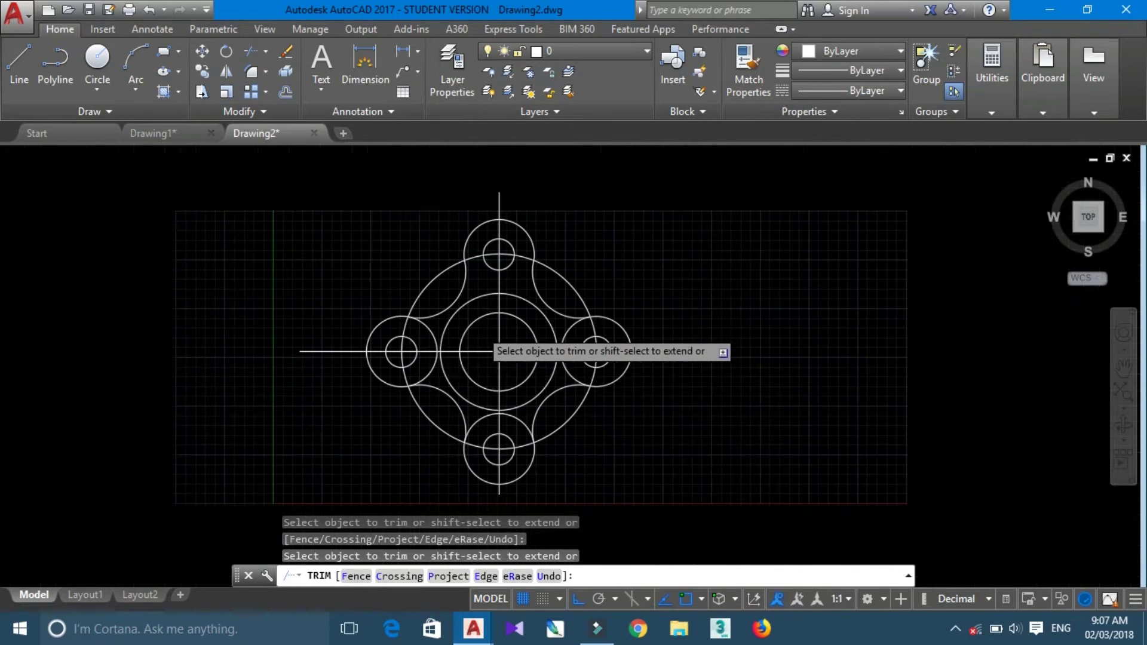
scroll(423, 328, up, 4)
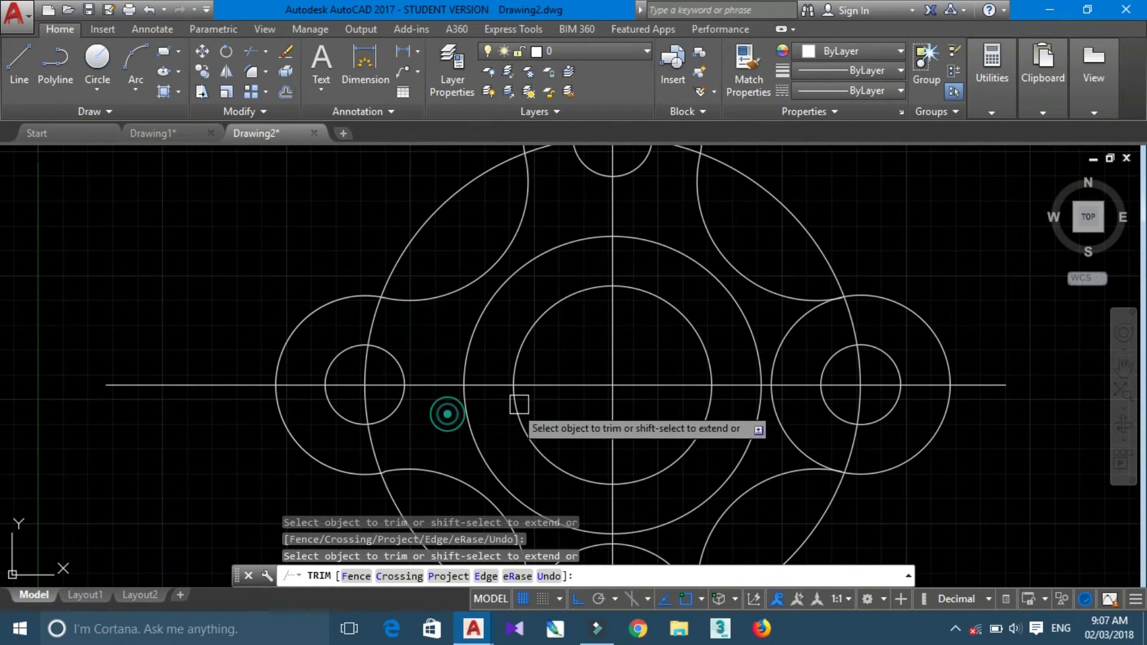
scroll(489, 395, down, 3)
scroll(484, 400, up, 4)
scroll(526, 394, up, 3)
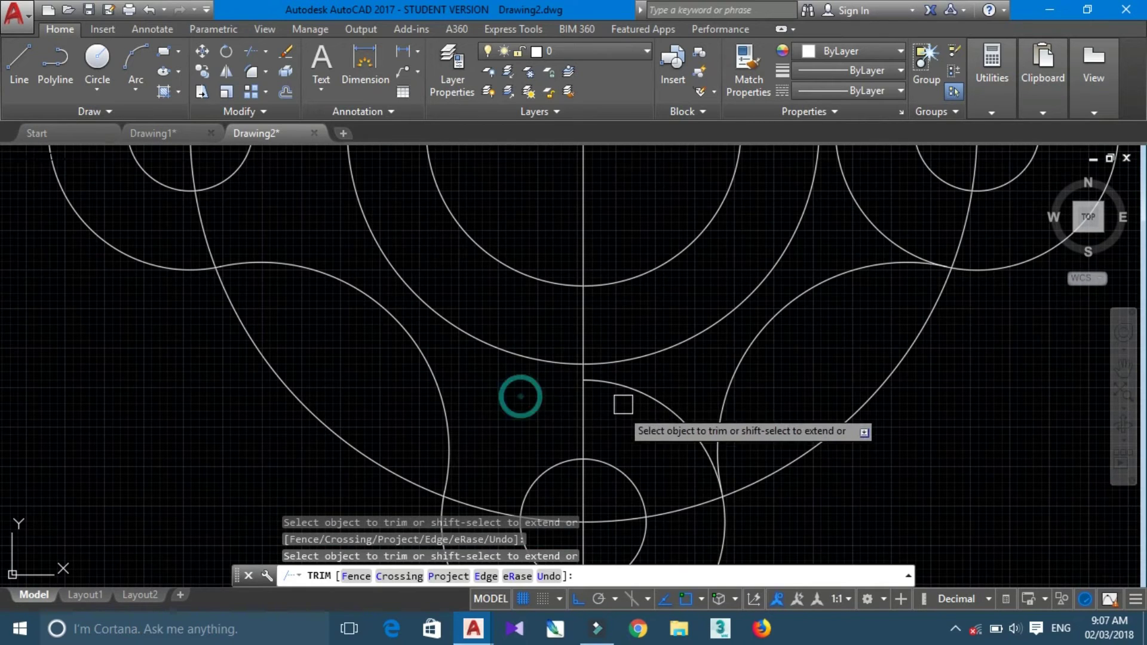
scroll(634, 389, down, 4)
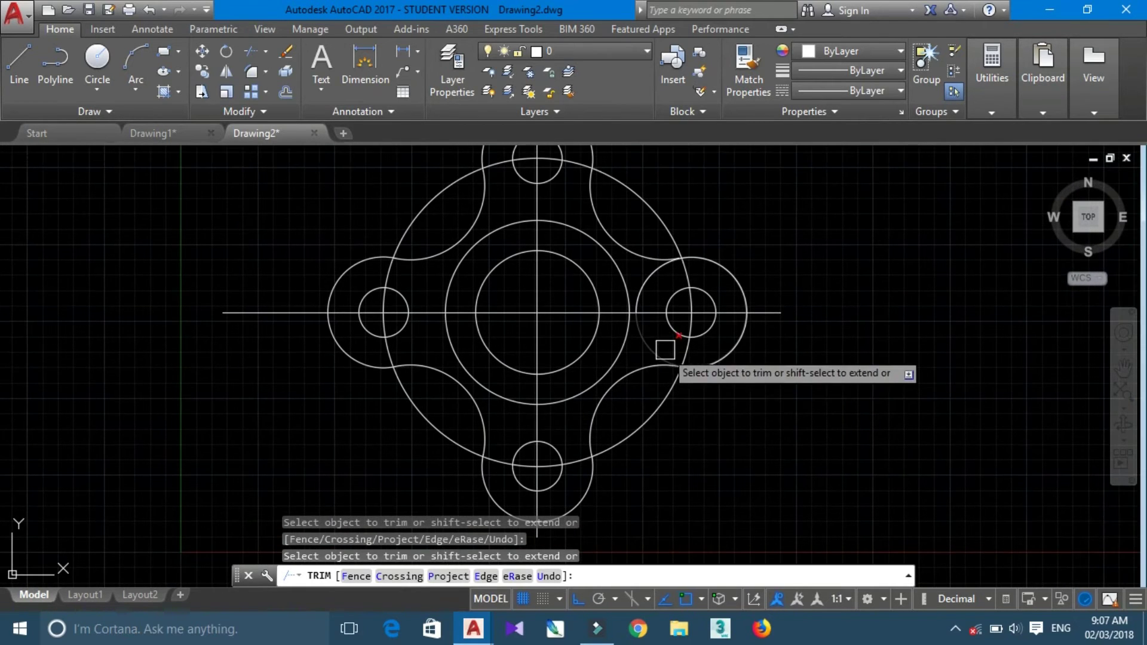
scroll(623, 275, down, 2)
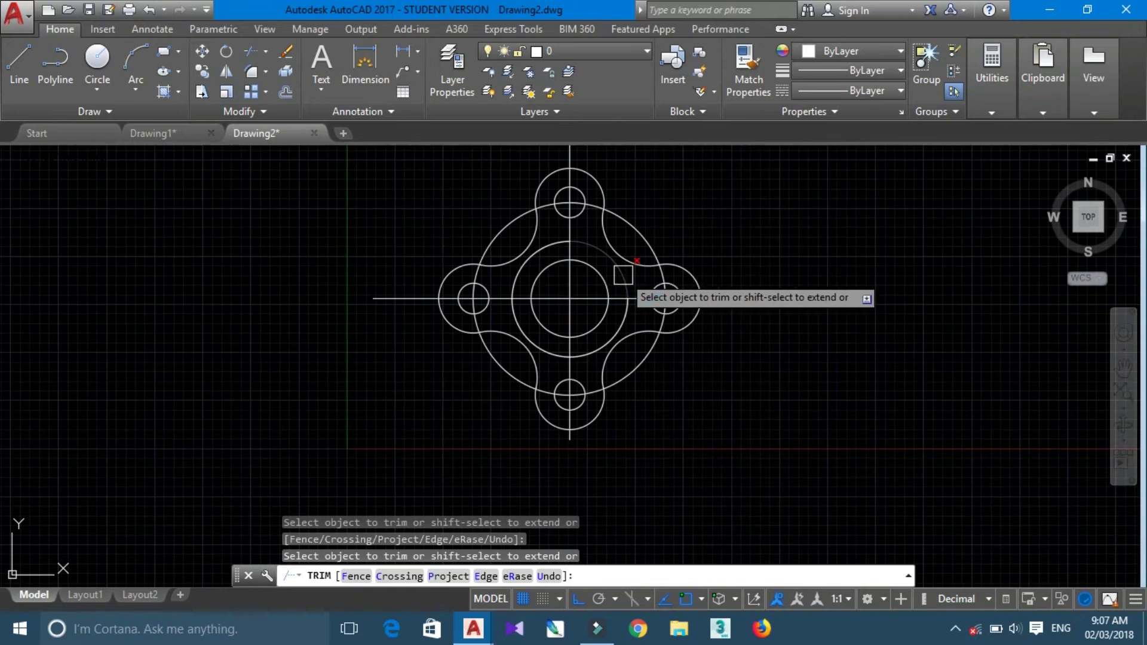
middle_drag(623, 275, 650, 321)
key(Escape)
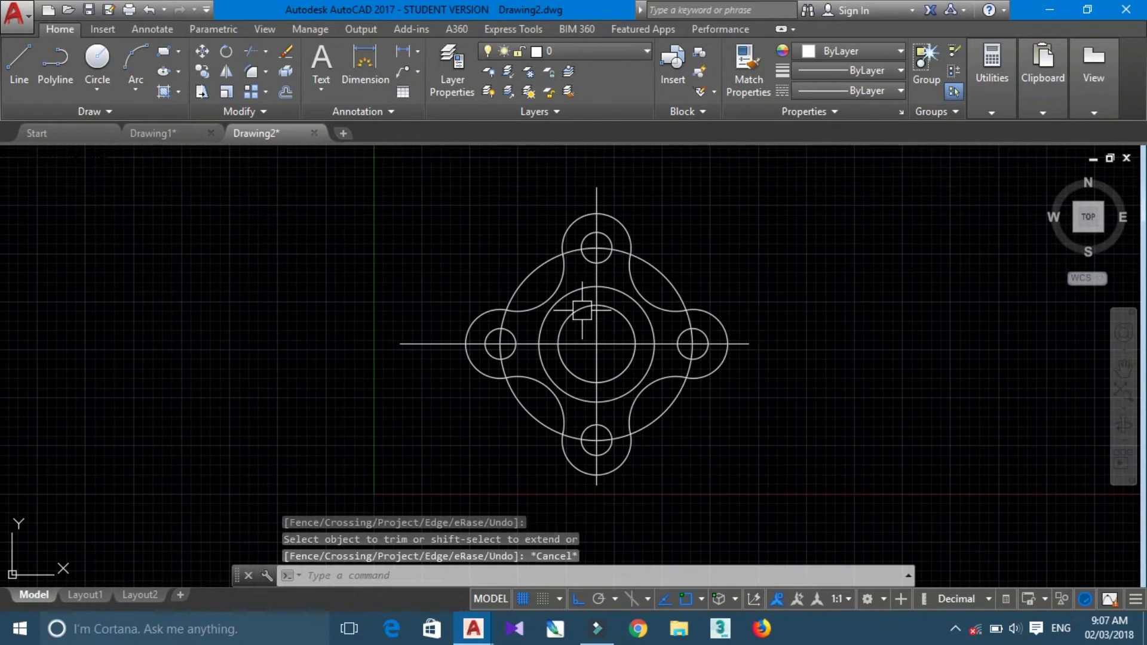
key(Escape)
key(Escape)
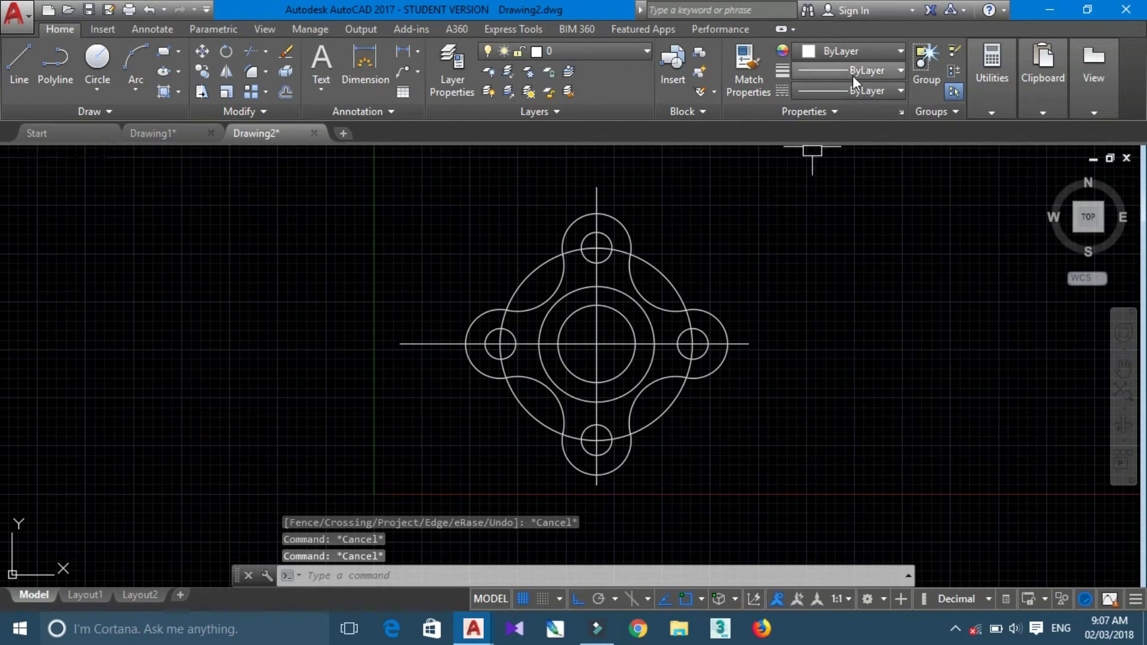
Give the vertical centre line the dashed ACAD_ISO02W100 linetype.
click(854, 89)
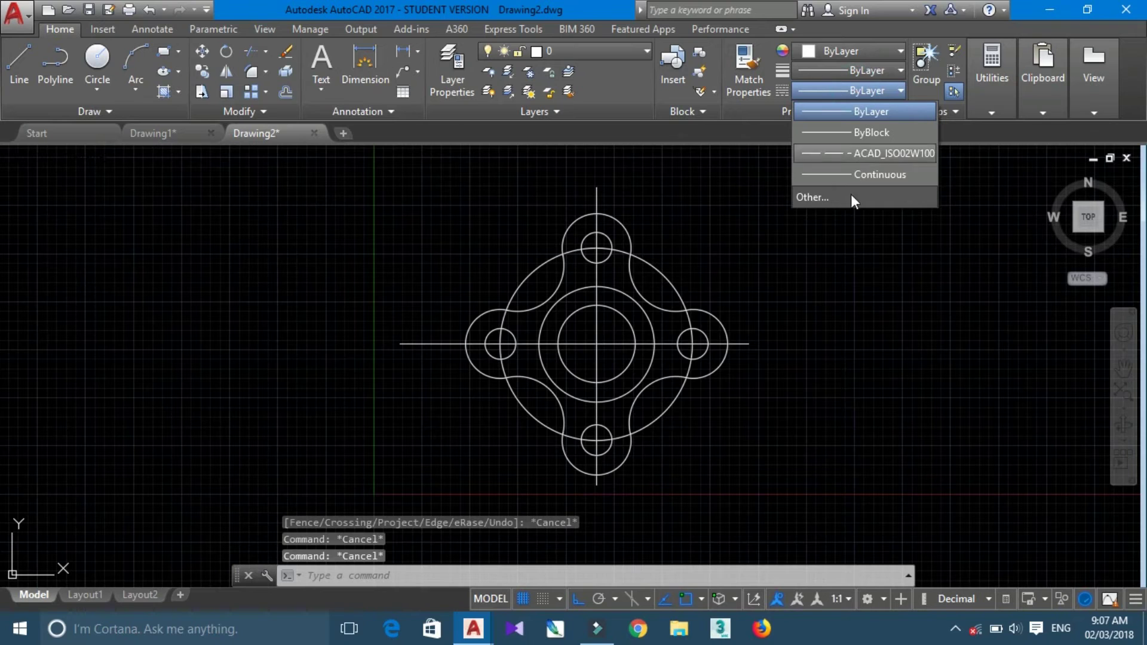
click(876, 152)
scroll(596, 340, up, 4)
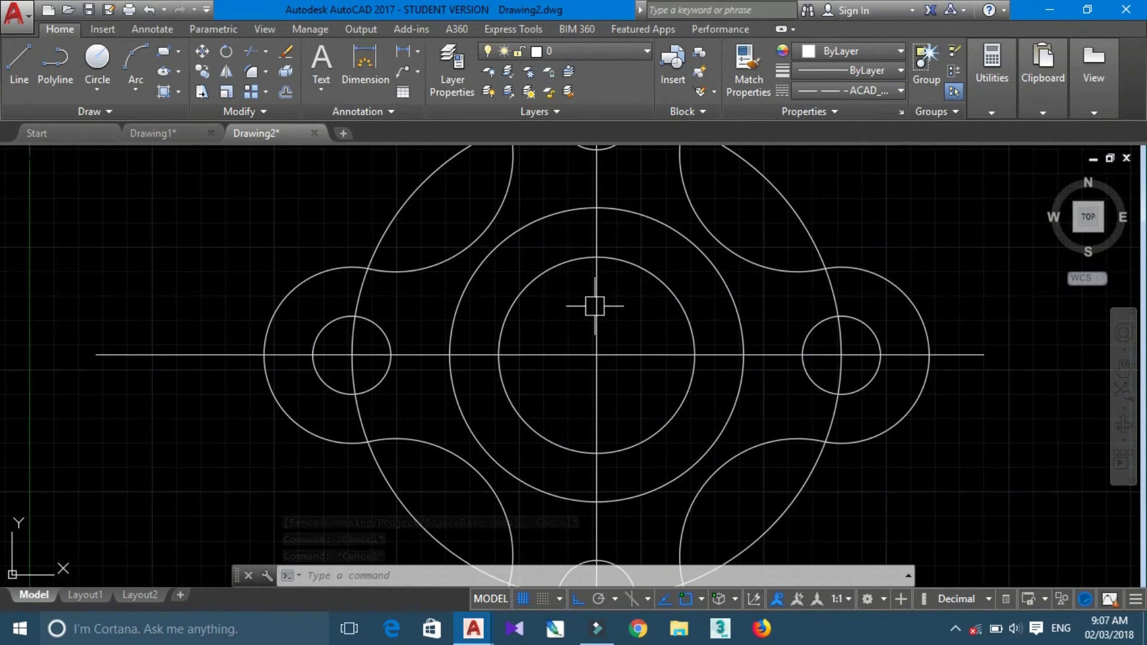
click(593, 307)
scroll(800, 231, down, 4)
click(865, 90)
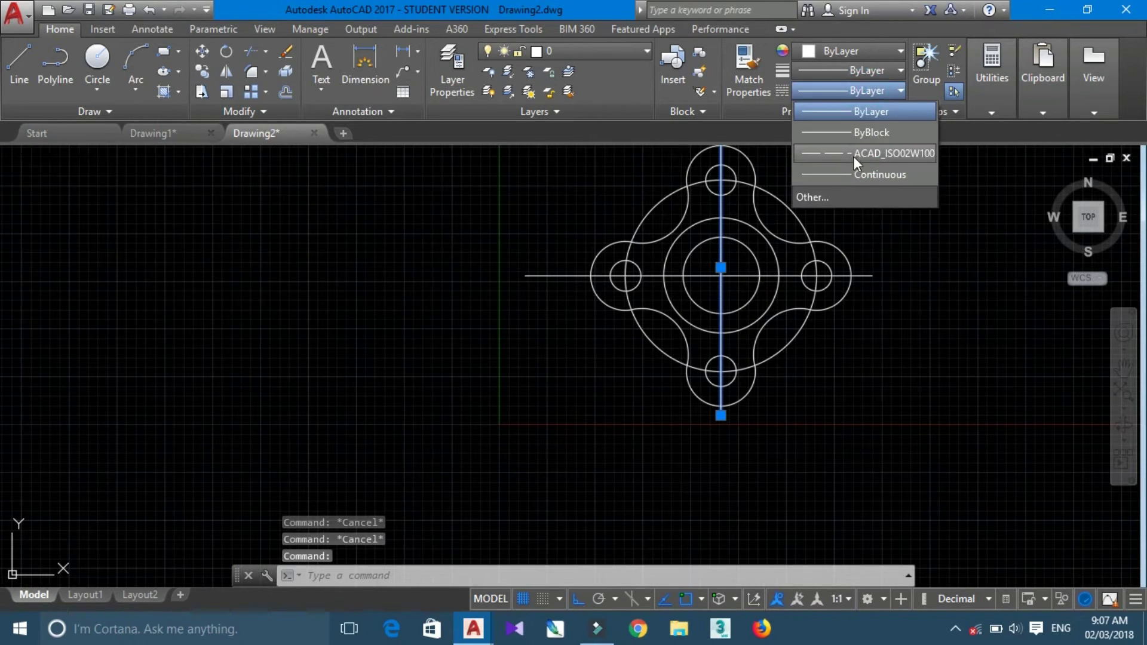
click(873, 153)
middle_drag(792, 235, 692, 287)
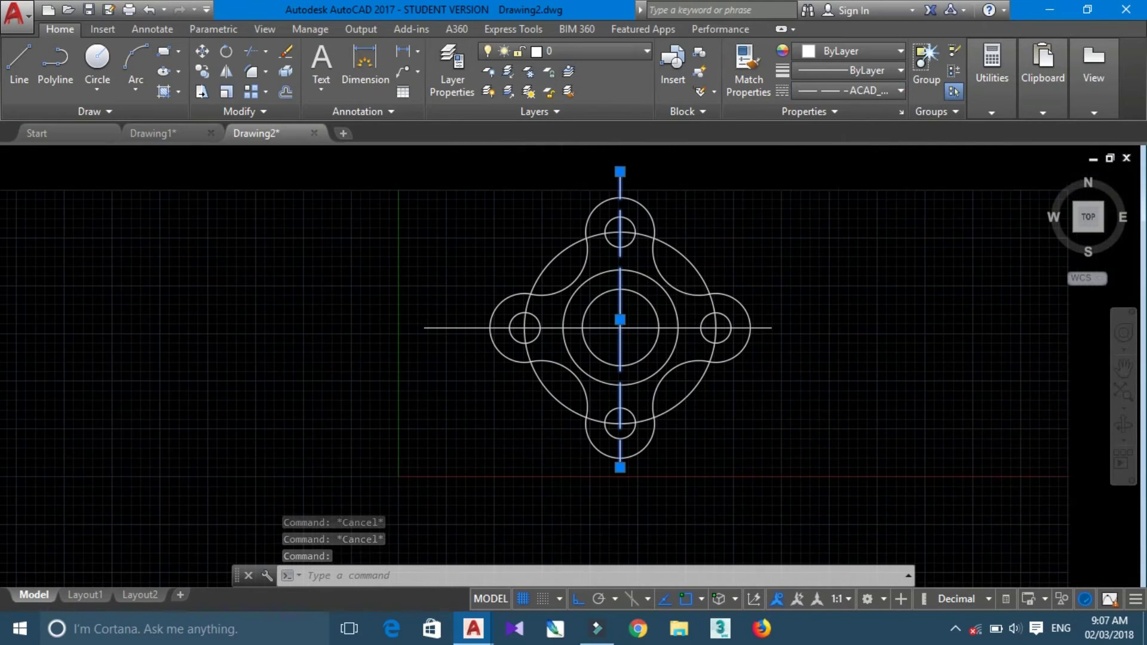
key(Escape)
Match the vertical line's dashed linetype onto the horizontal centre line and pitch circle.
click(753, 81)
scroll(660, 177, up, 4)
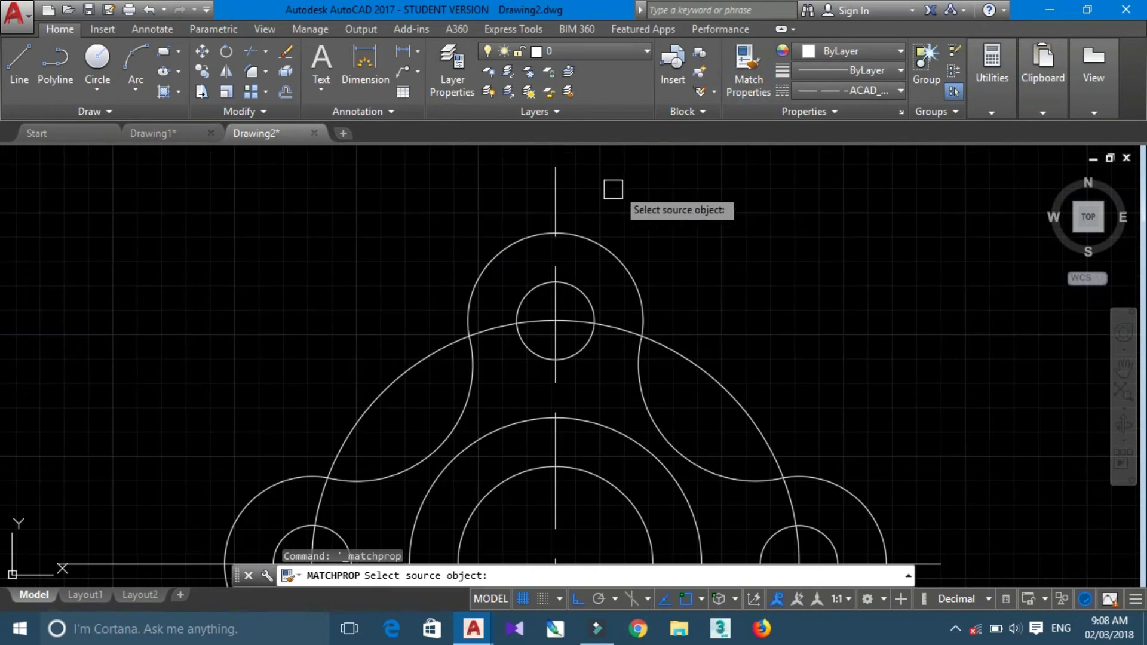
click(547, 194)
scroll(646, 231, down, 1)
scroll(609, 251, down, 1)
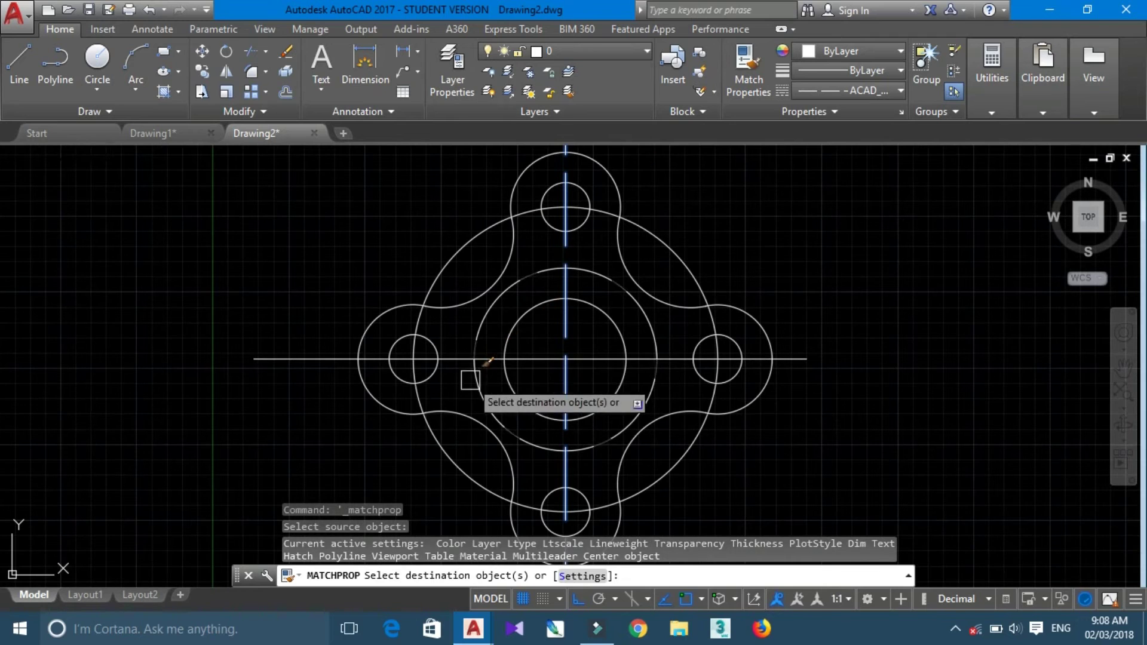
click(451, 355)
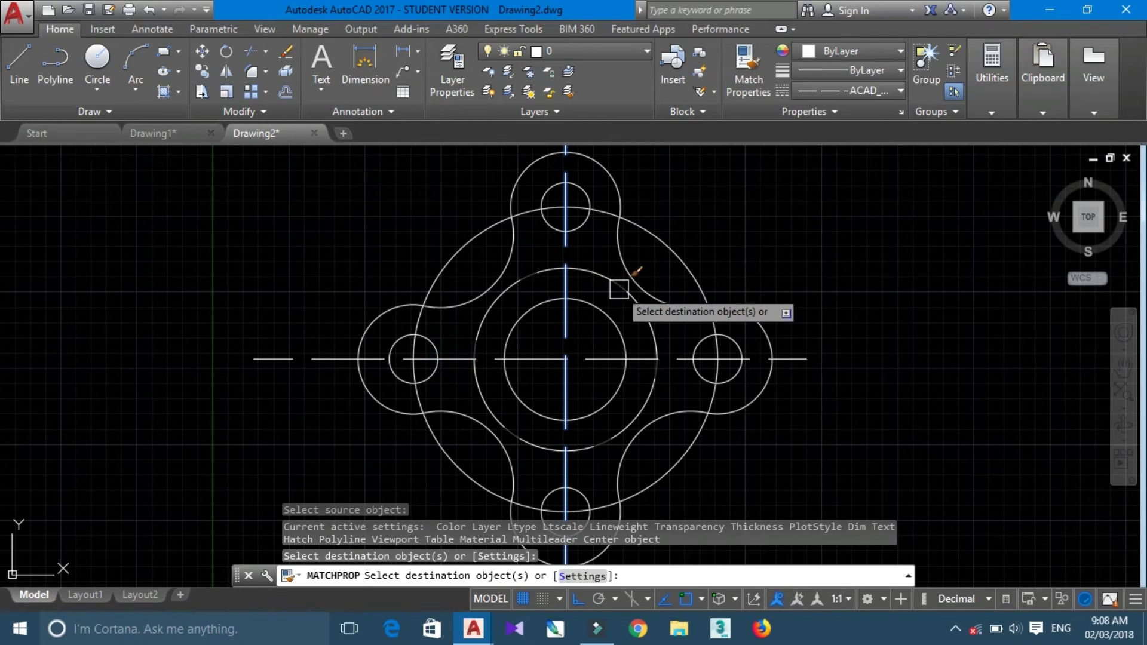
click(457, 253)
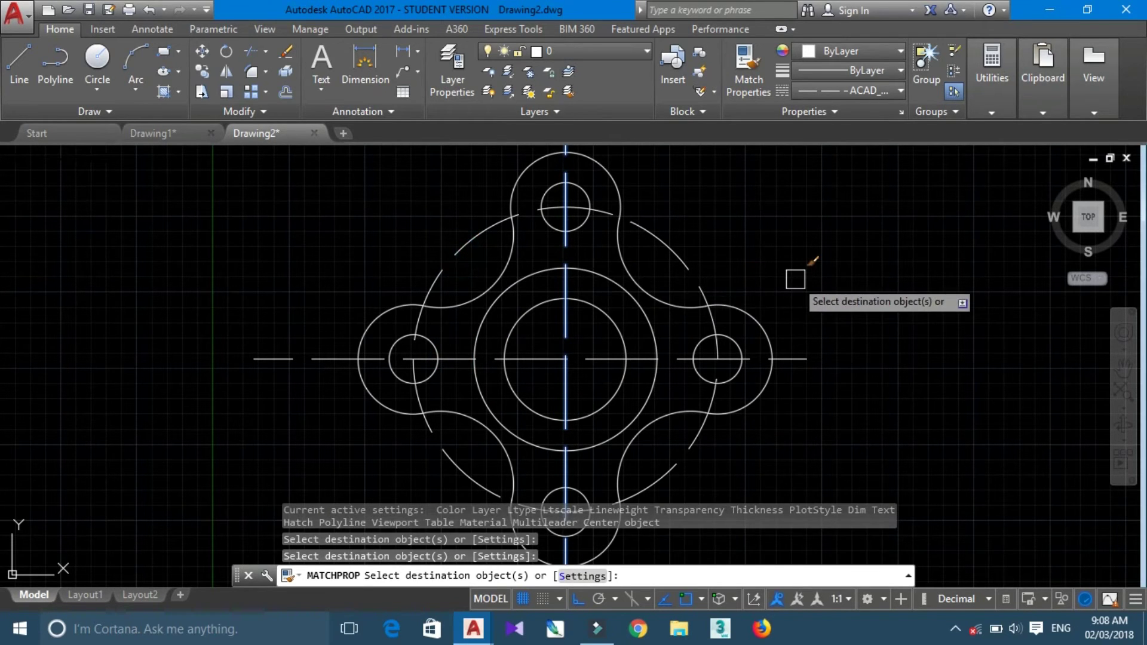
key(Escape)
scroll(777, 275, down, 1)
middle_drag(764, 275, 710, 294)
key(Escape)
key(Escape)
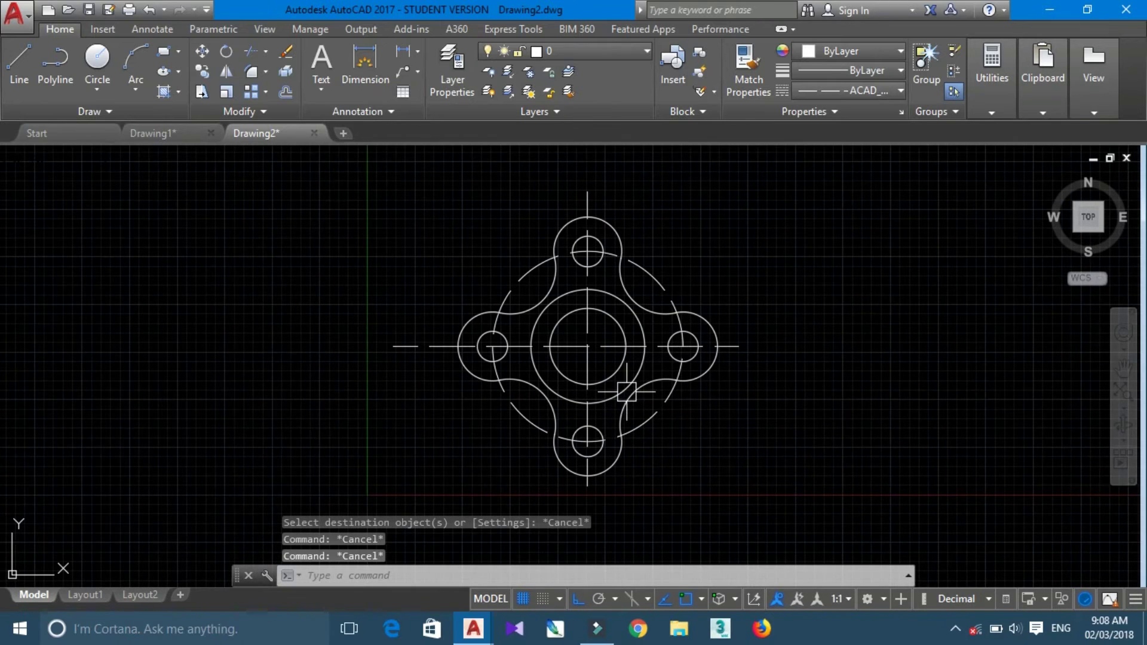
text(C)
key(Return)
Place a circle centre at the flange centre, then cancel it.
scroll(585, 377, up, 4)
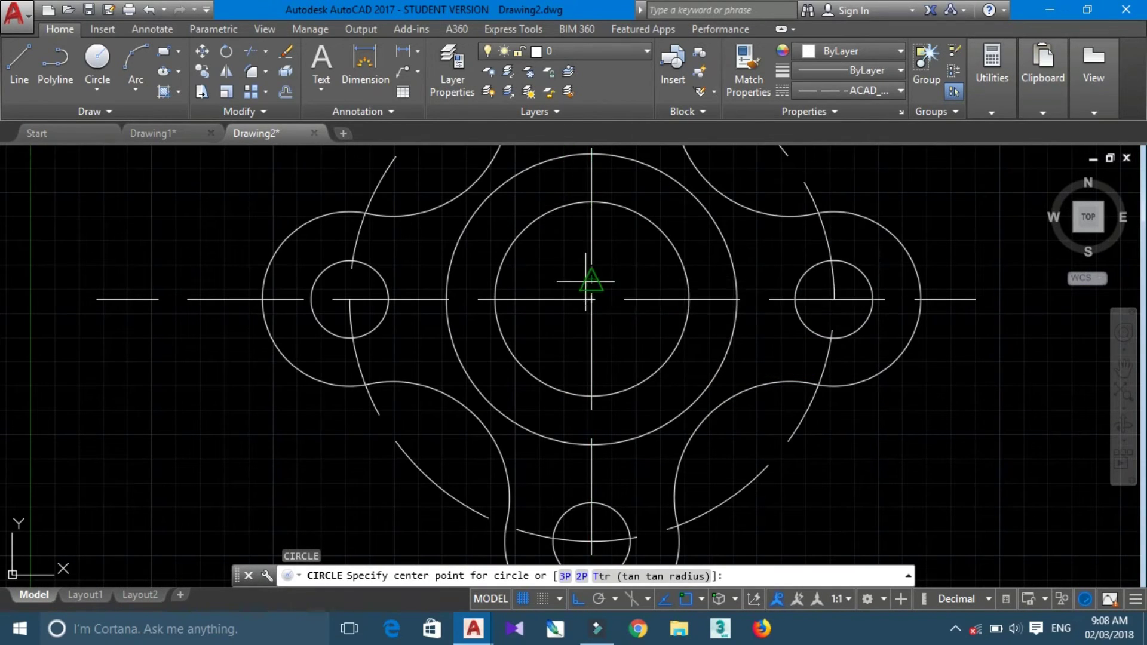
click(591, 299)
scroll(630, 355, down, 4)
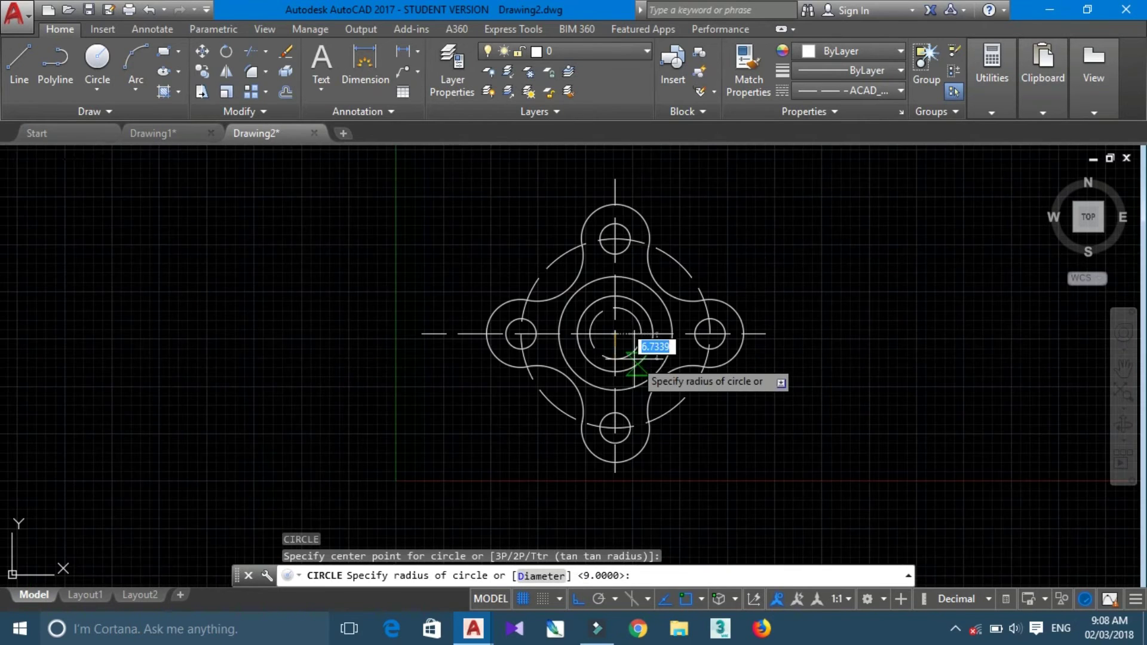
key(Escape)
key(Escape)
key(Escape)
key(Escape)
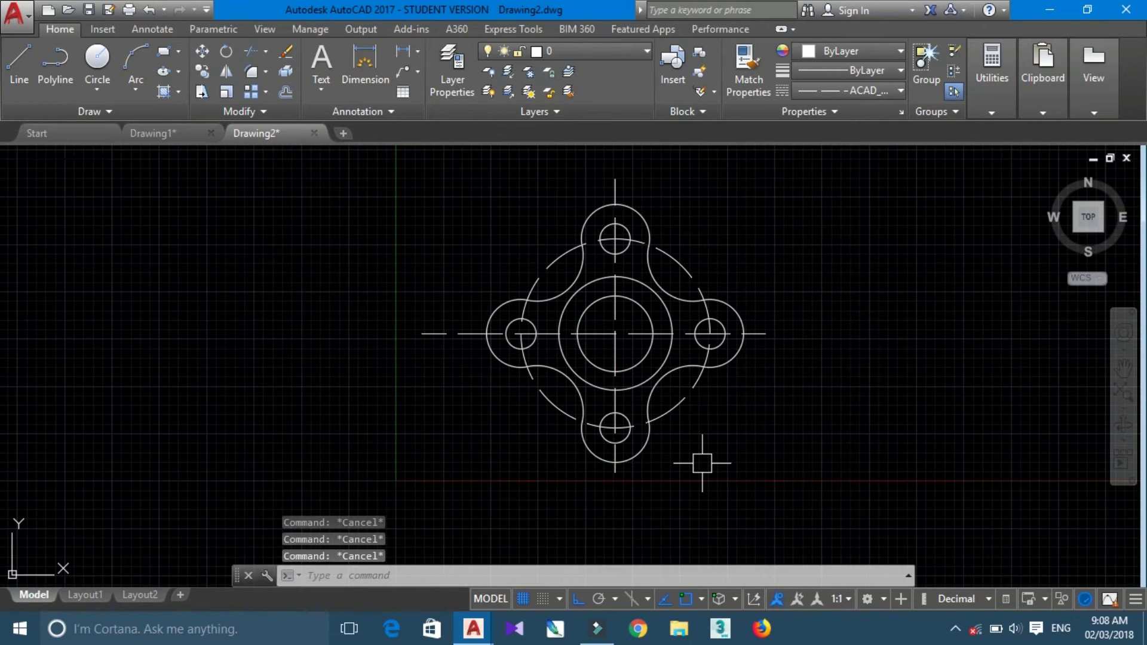
text(C)
Draw a 60-diameter circle centred on the flange.
key(Return)
click(614, 333)
scroll(621, 359, up, 4)
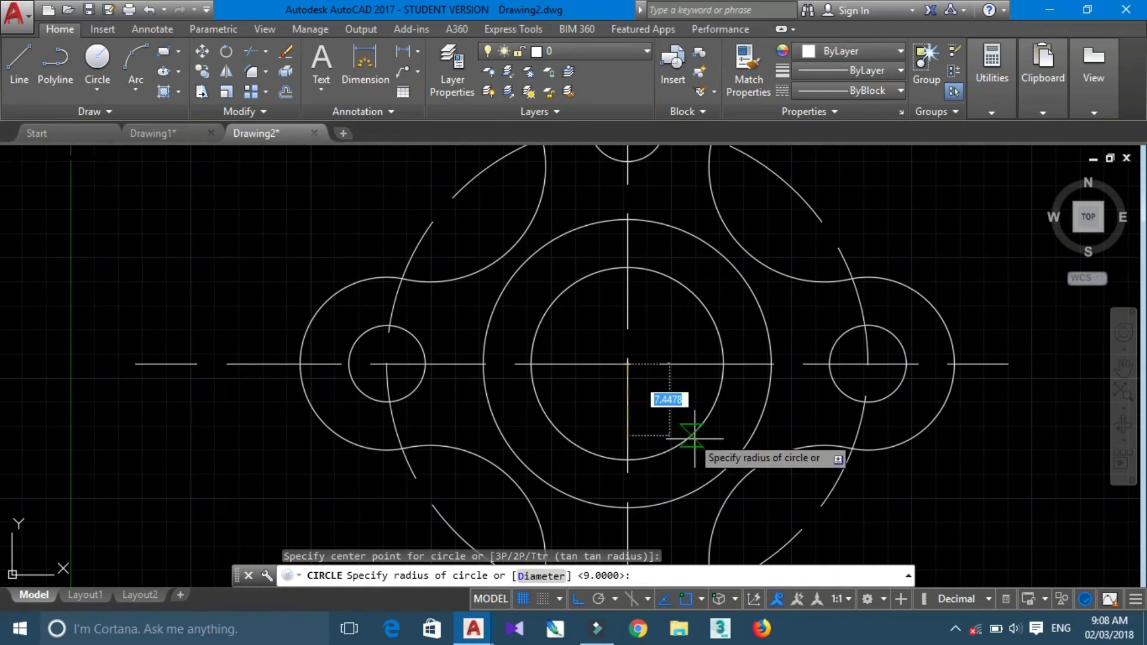
scroll(724, 476, down, 2)
scroll(723, 477, down, 1)
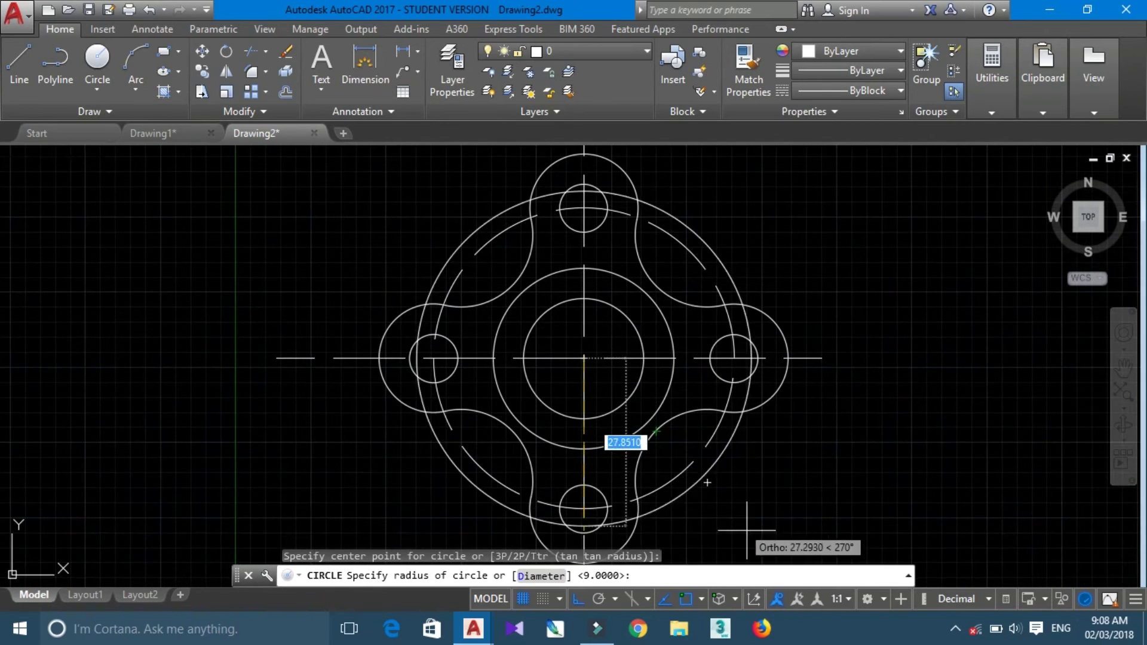
scroll(741, 513, down, 2)
middle_drag(740, 513, 699, 449)
text(E)
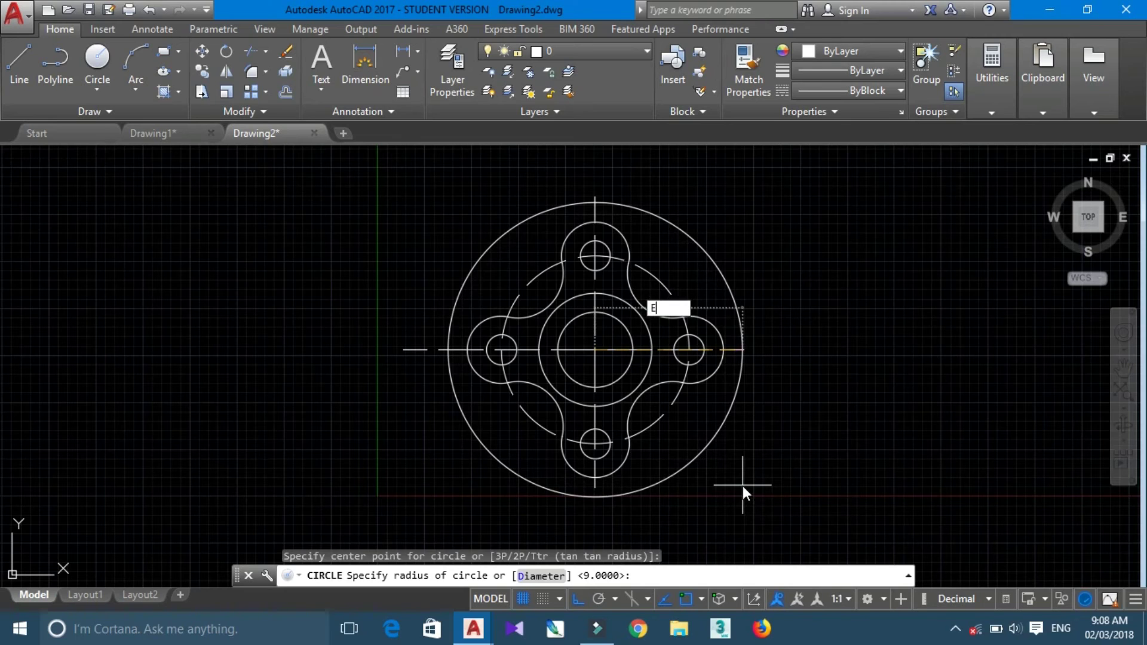
key(BackSpace)
text(D)
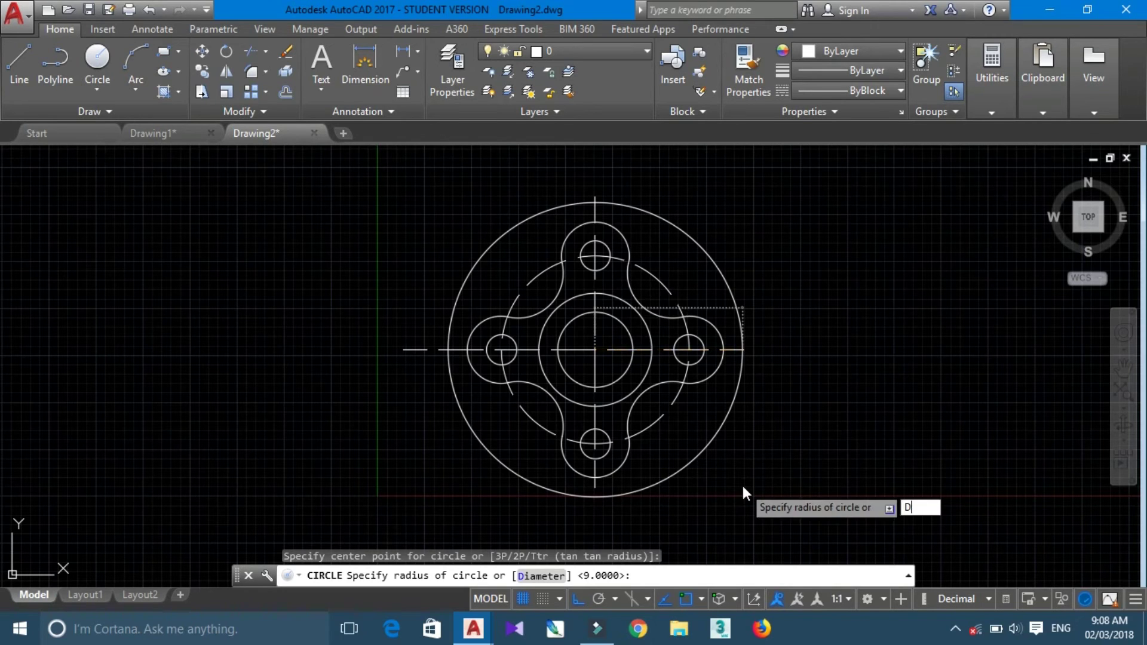
key(Return)
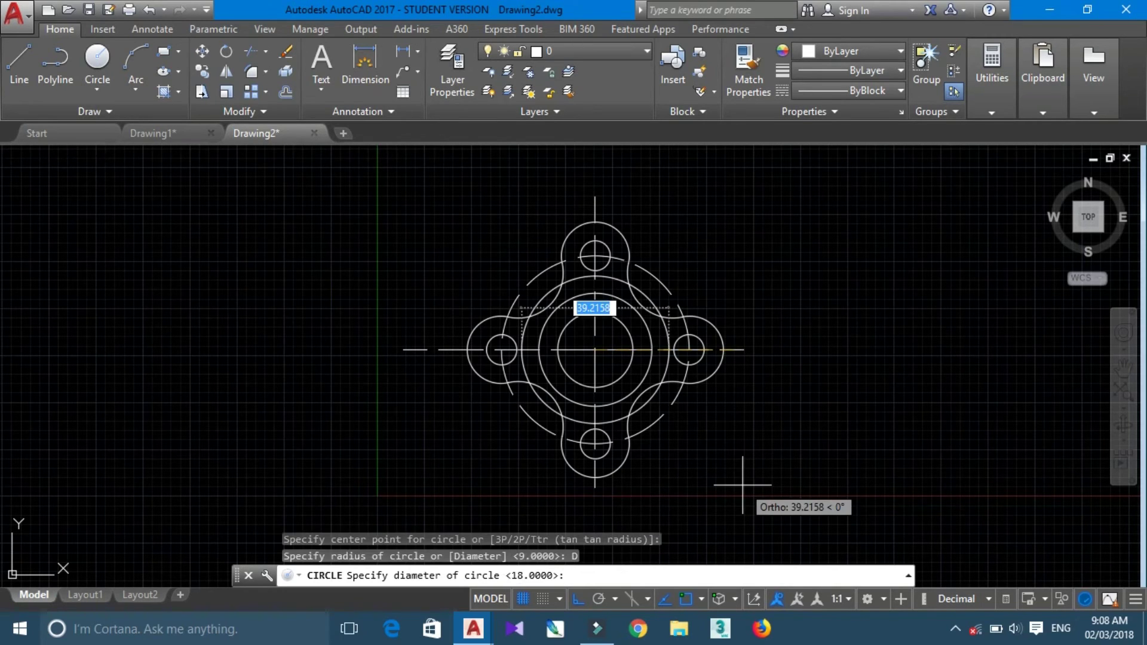
text(0)
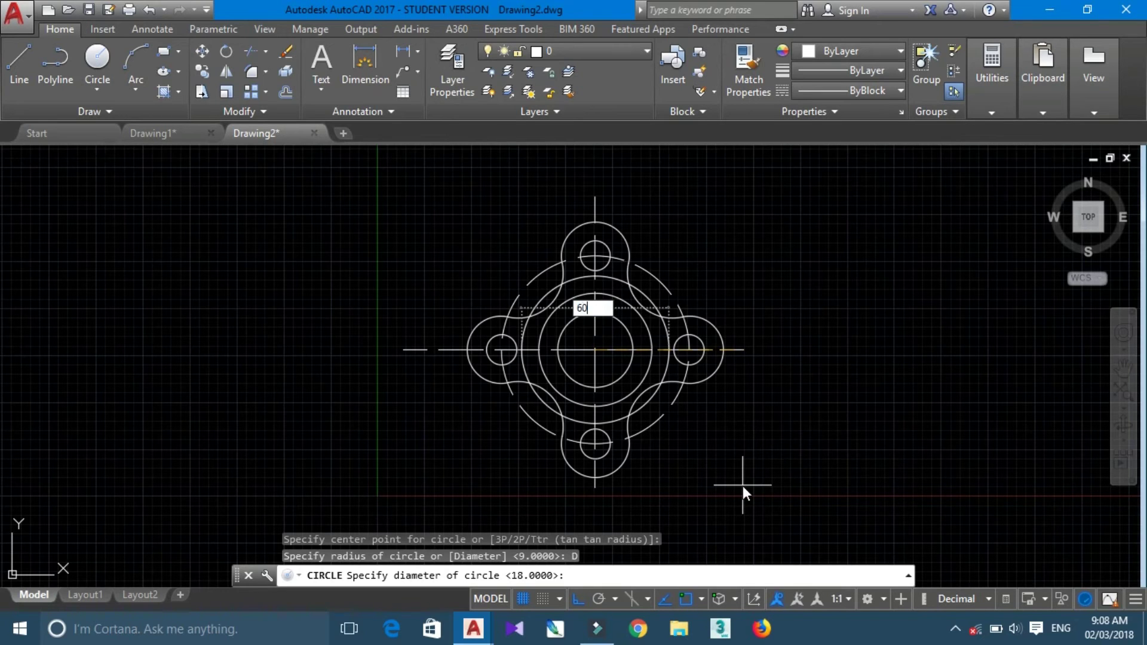
key(Return)
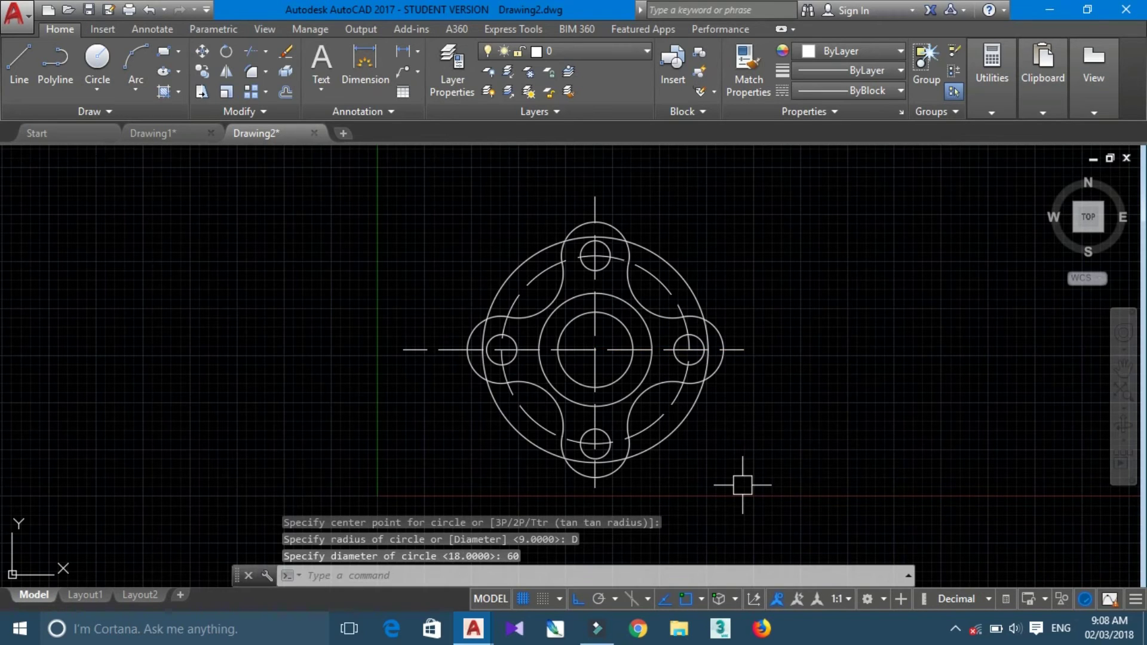
key(Escape)
key(Escape)
key(Escape)
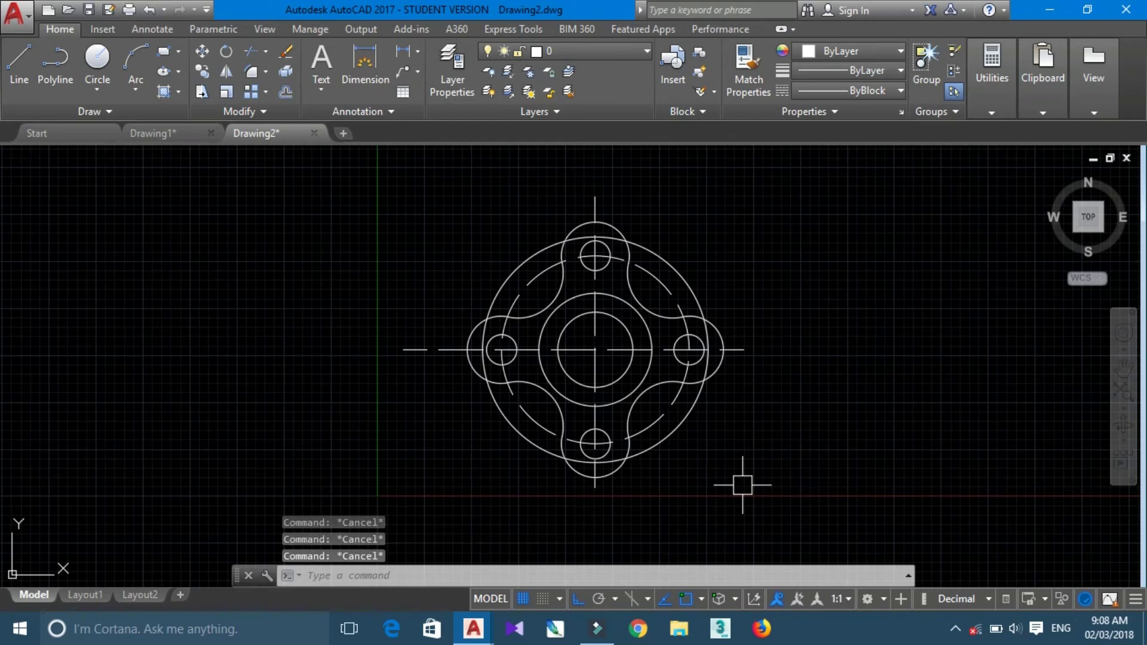
text(C)
Draw a 75-diameter outer circle on the flange centre.
key(Return)
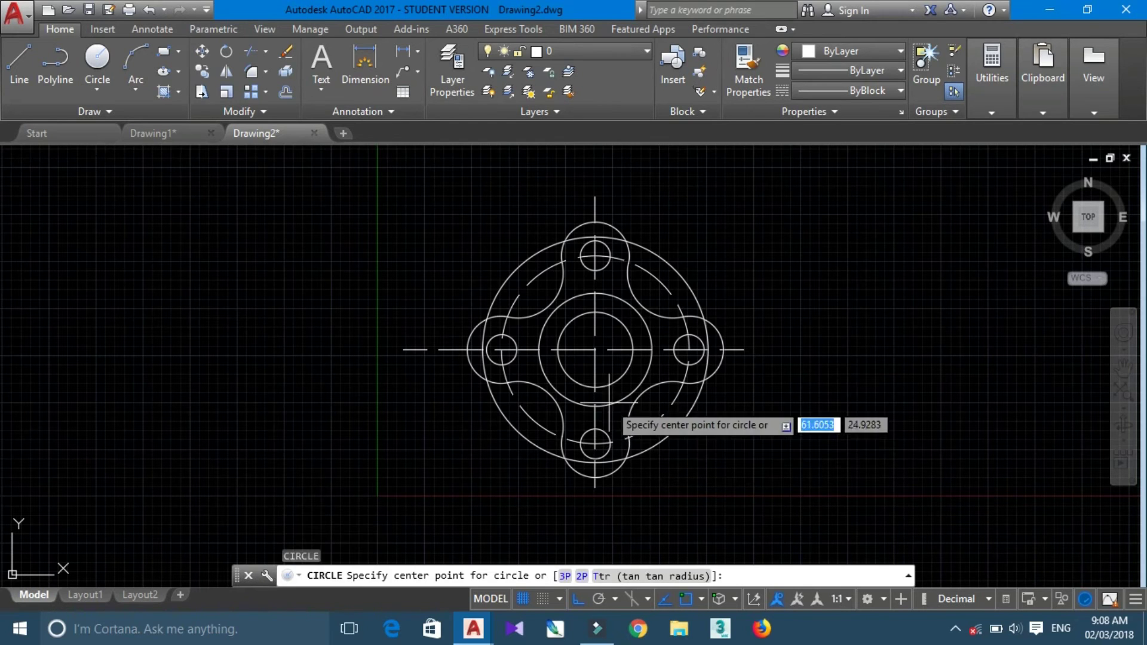
click(597, 355)
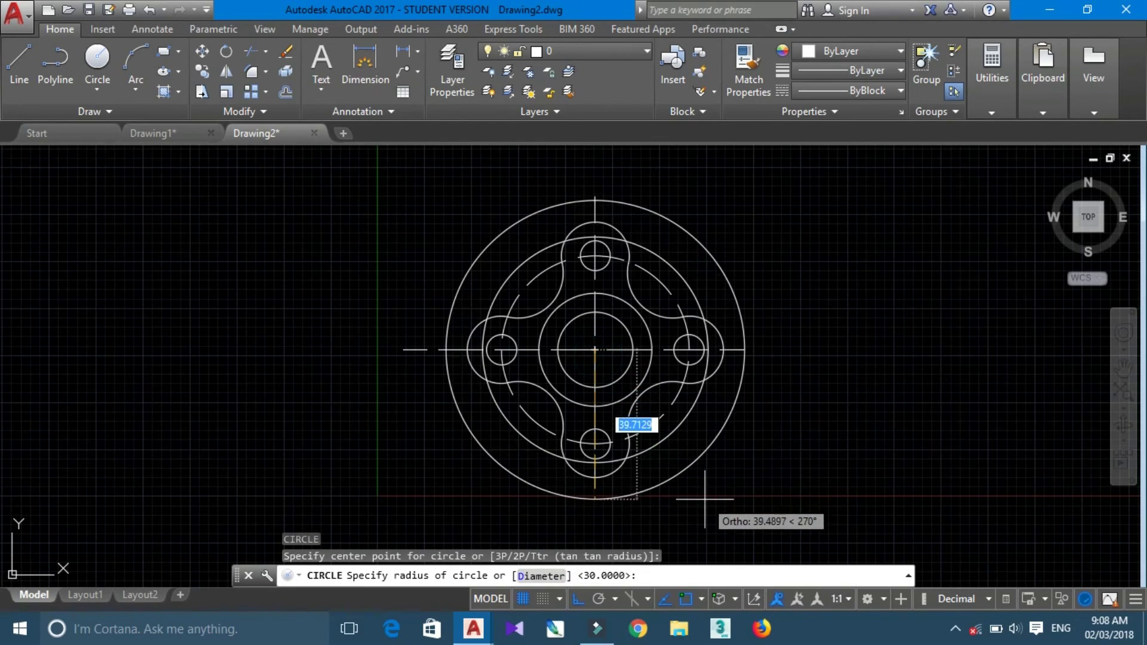
text(D)
key(Return)
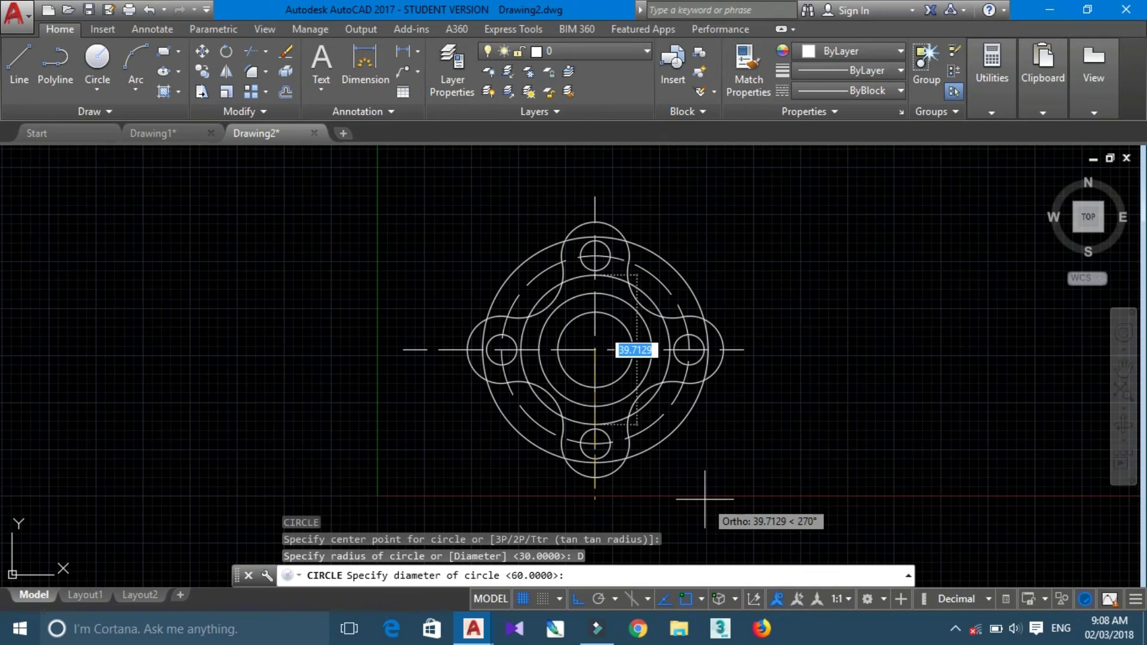
text(5)
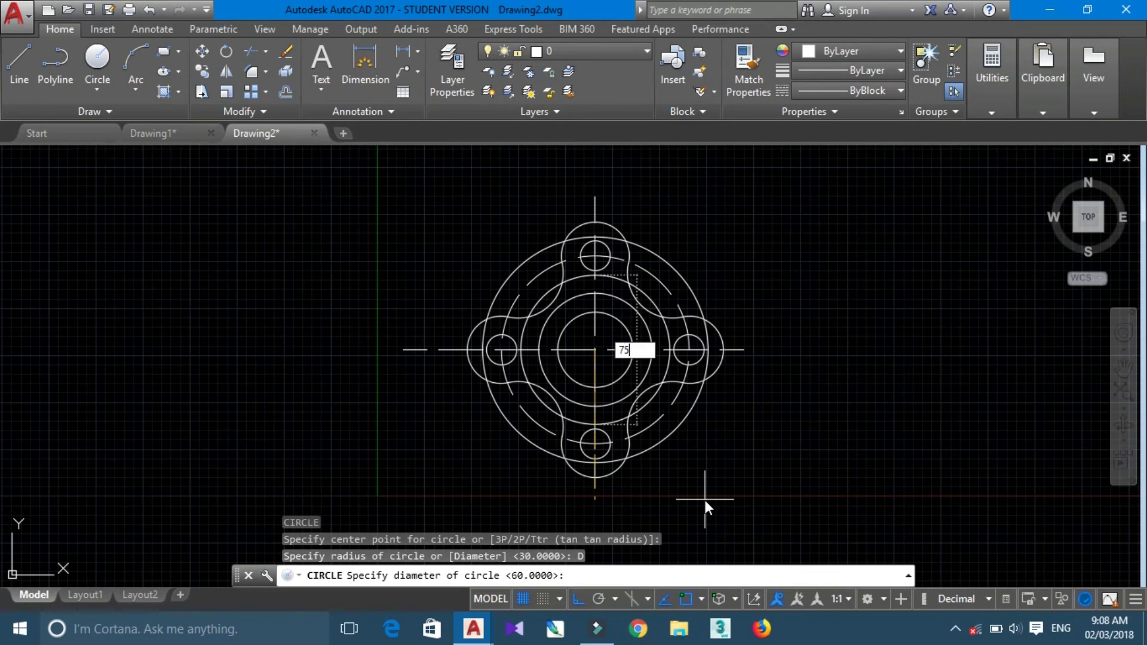
key(Return)
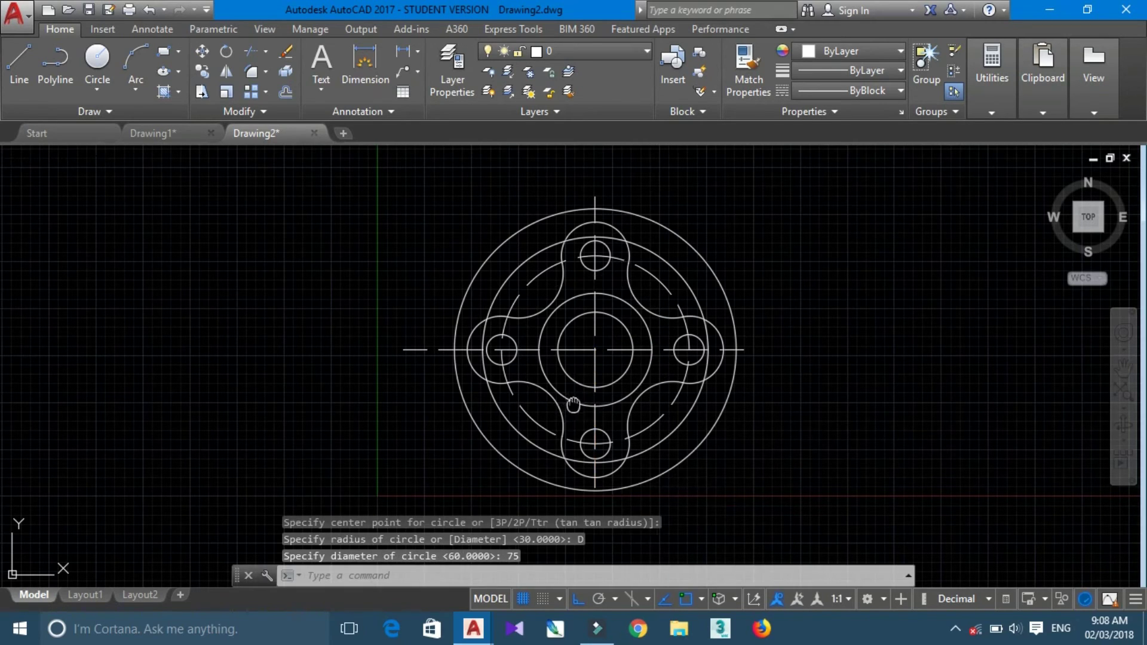
middle_drag(573, 405, 556, 401)
key(Escape)
key(Escape)
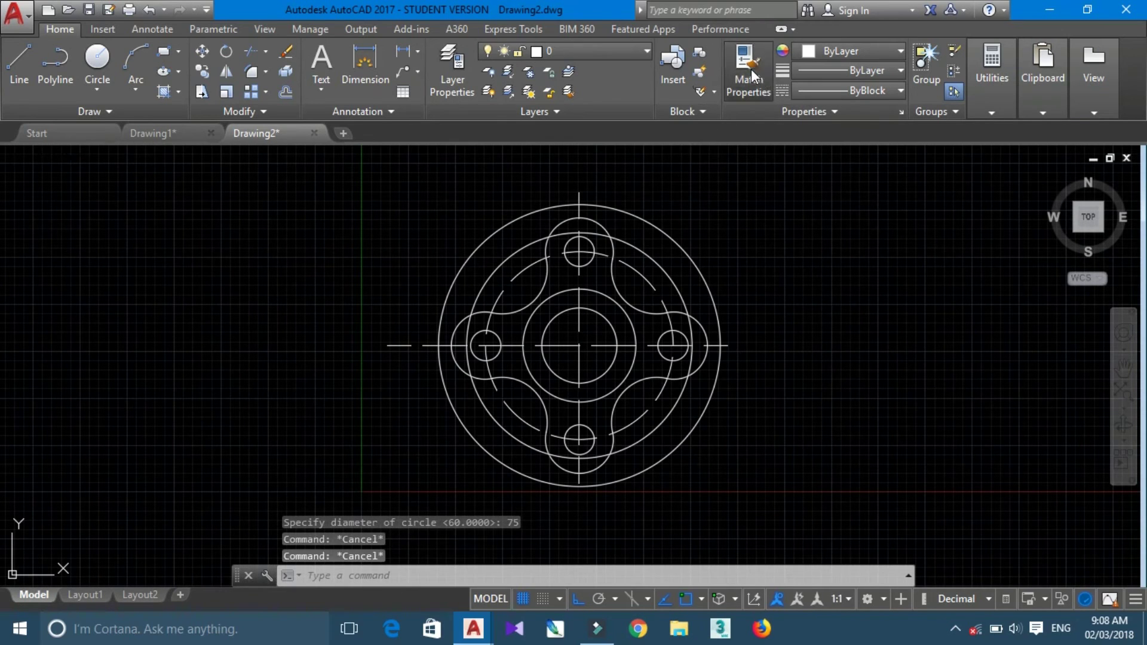
click(749, 68)
scroll(602, 251, up, 4)
click(600, 259)
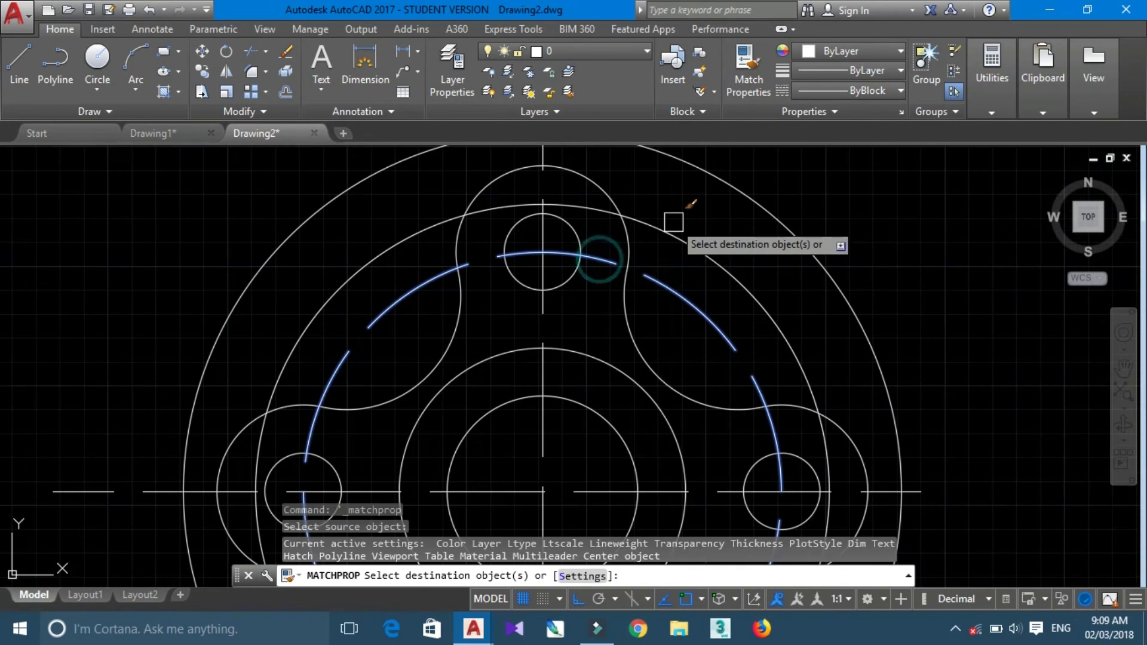
scroll(693, 237, down, 4)
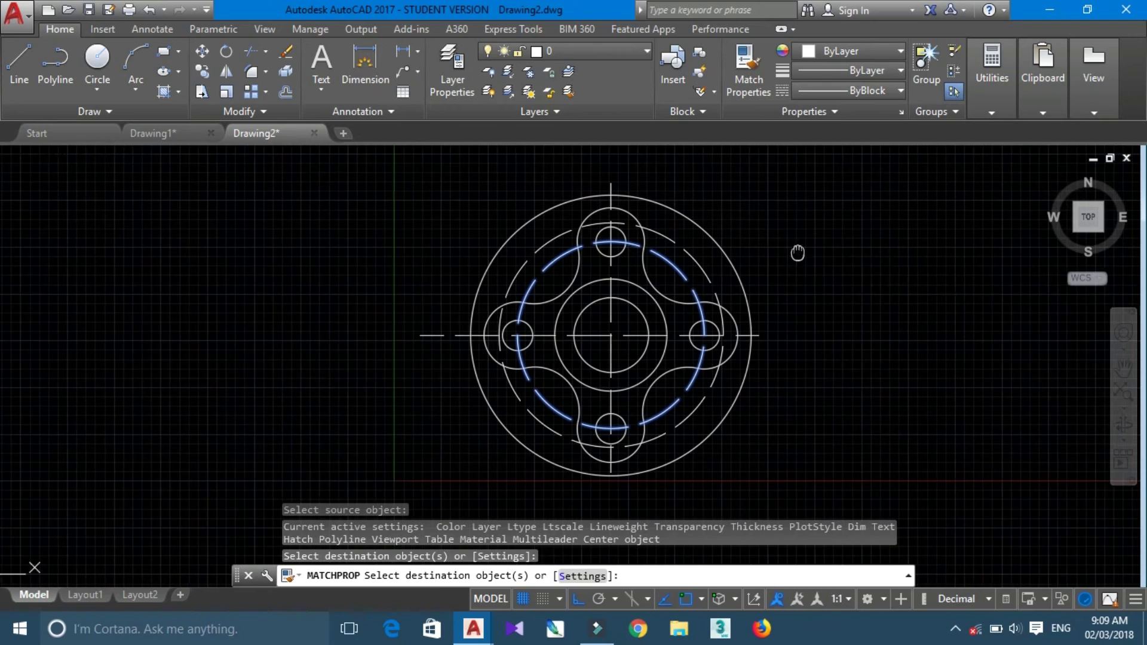
key(Escape)
scroll(824, 338, up, 2)
scroll(798, 341, down, 2)
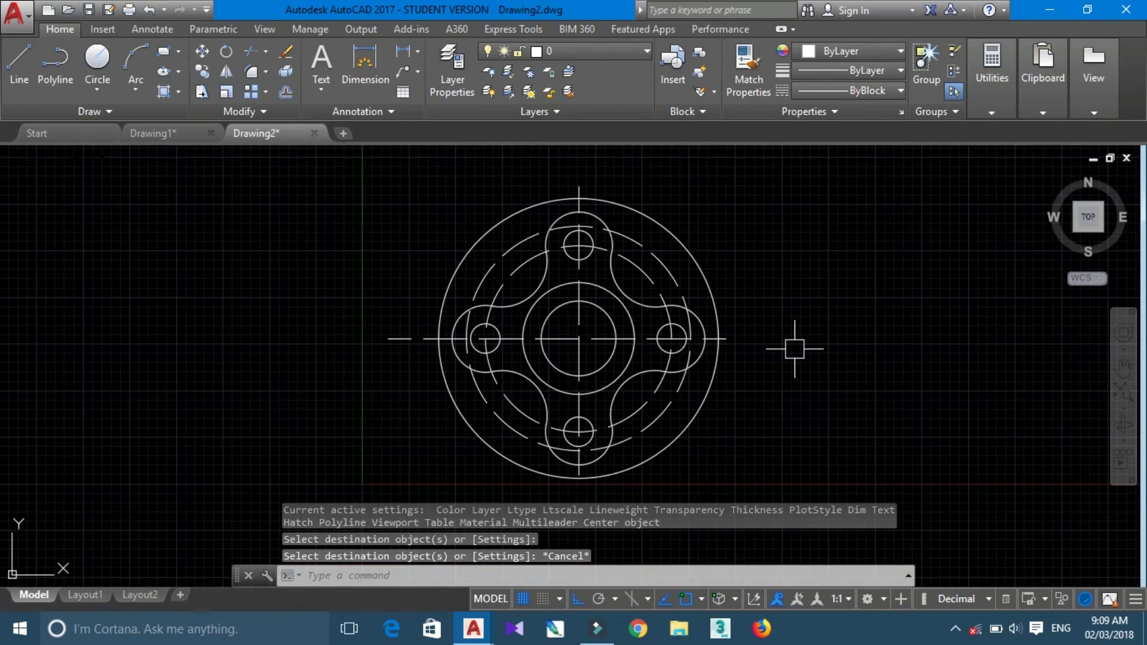
key(Escape)
key(Escape)
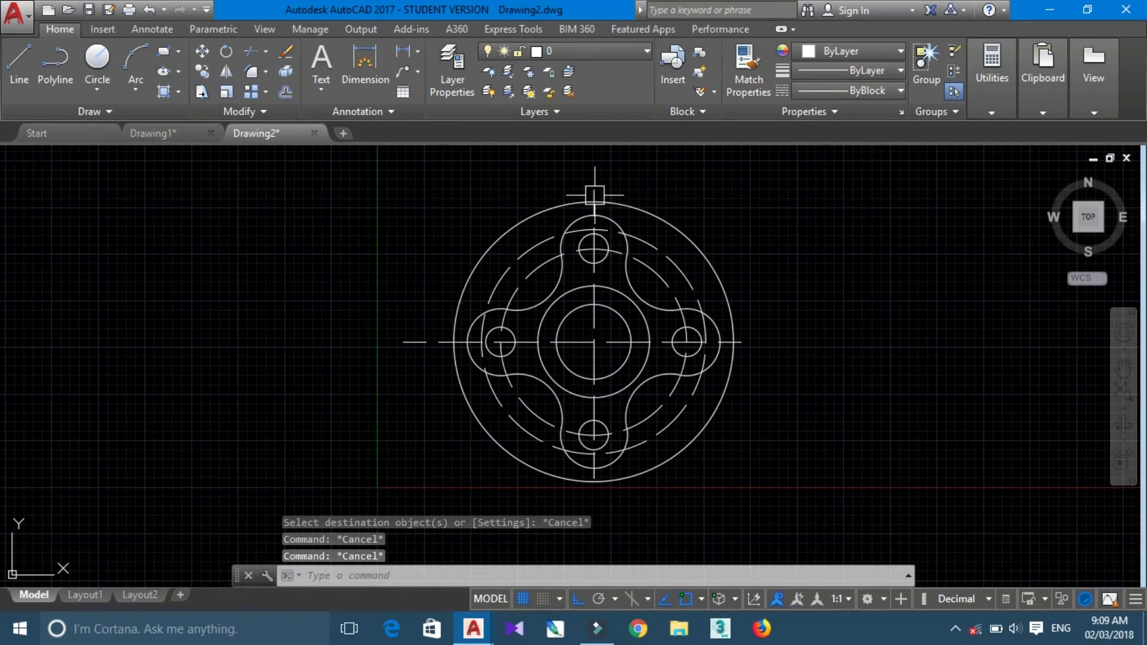
click(595, 194)
Set the vertical centerline's colour to yellow.
click(846, 67)
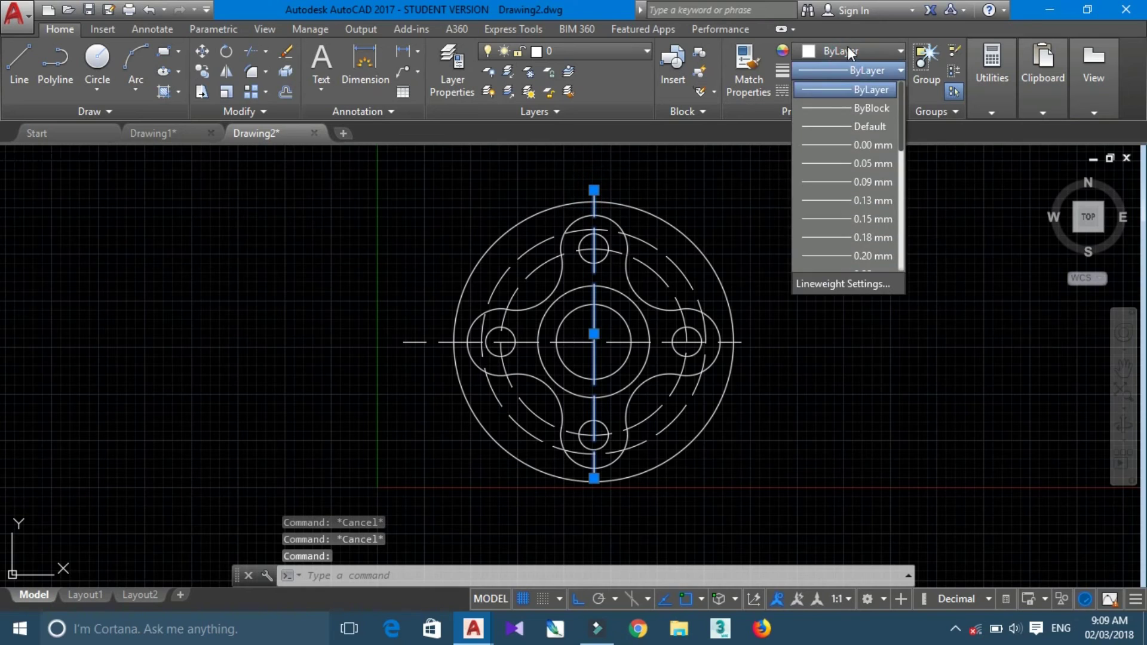
click(848, 52)
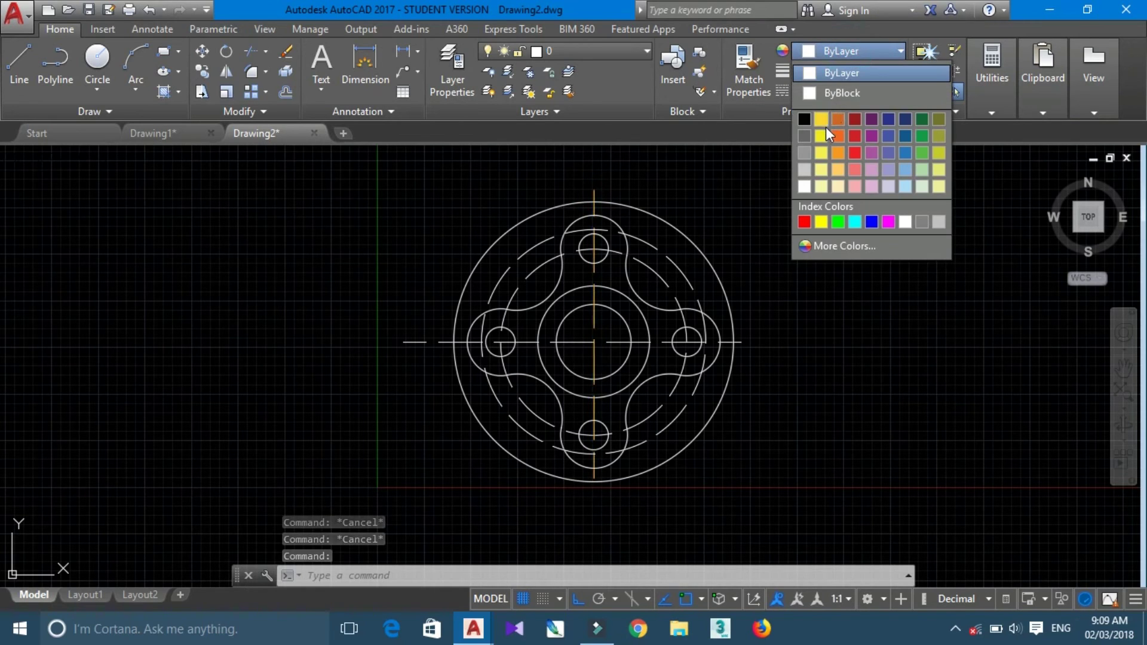
click(826, 128)
key(Escape)
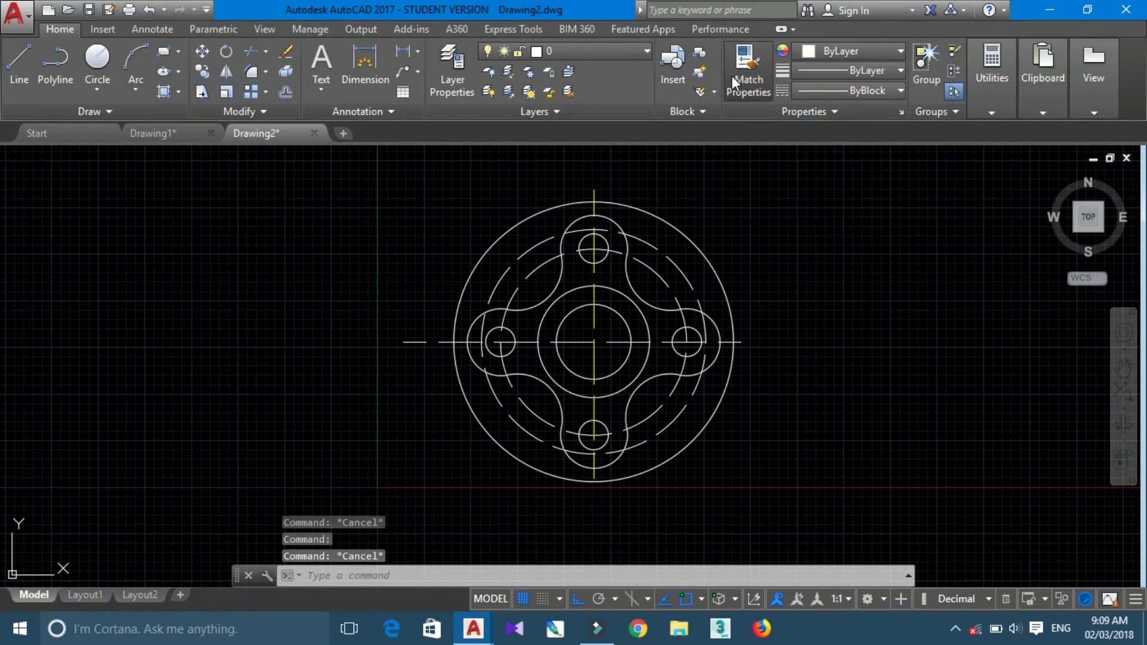
Make yellow the current drawing colour, after abandoning a first Match Properties attempt.
click(746, 72)
click(418, 345)
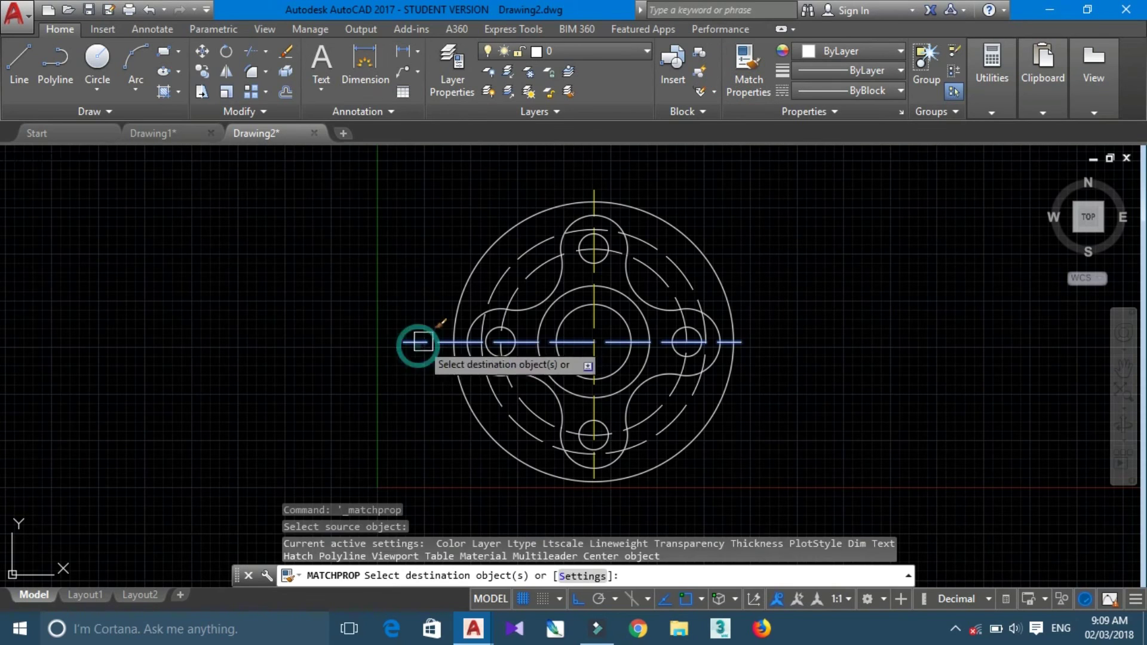
key(Escape)
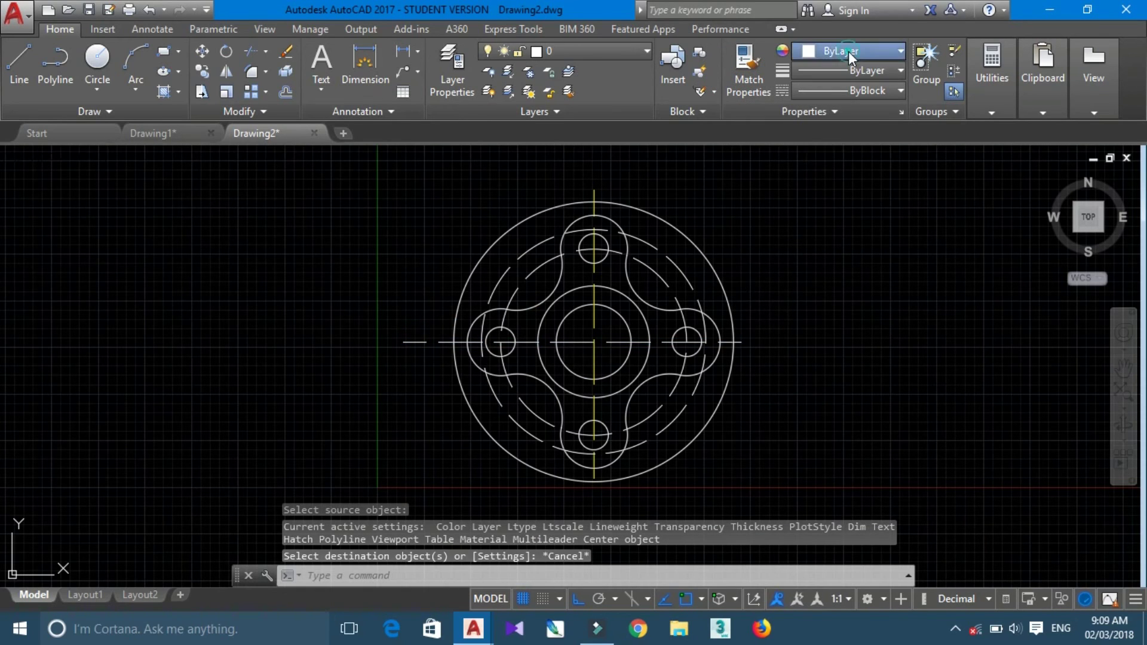
click(848, 51)
click(823, 124)
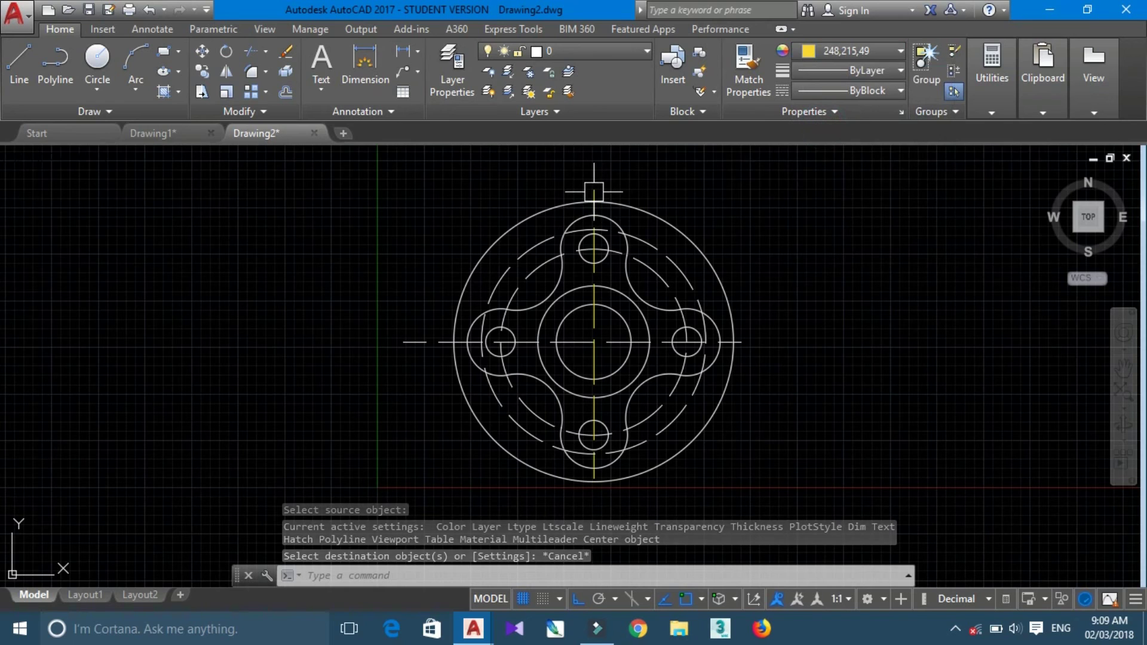
Match the horizontal centerline and dashed pitch circle to the yellow vertical centerline.
click(751, 84)
scroll(602, 189, up, 4)
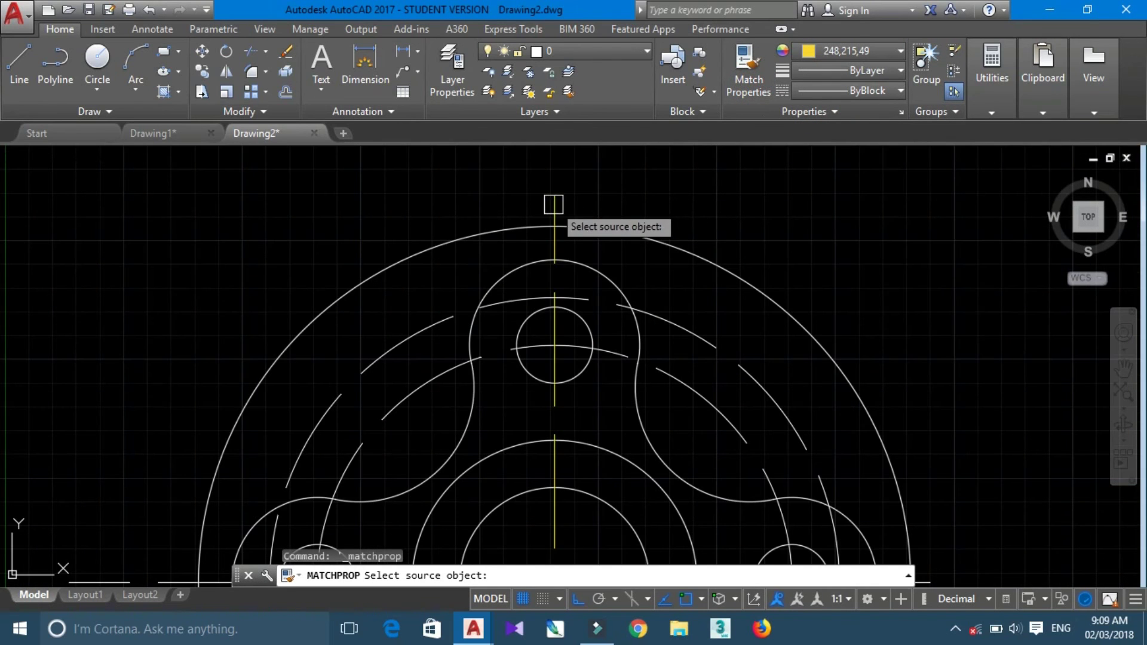
click(554, 239)
scroll(545, 192, down, 5)
scroll(522, 262, up, 2)
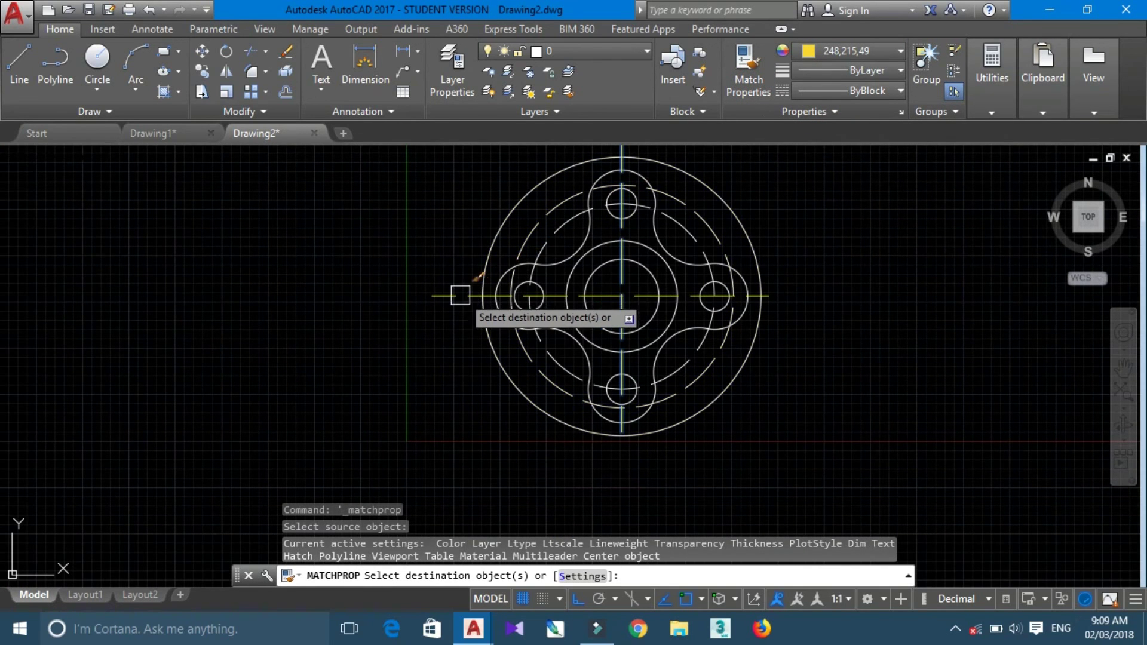
click(453, 295)
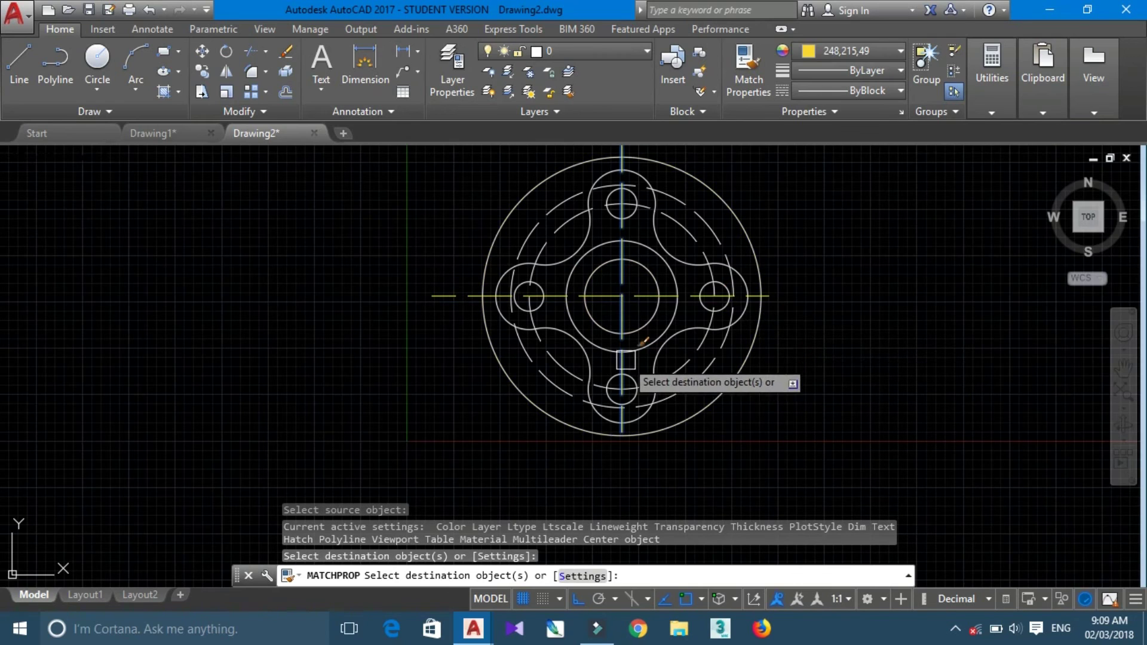
click(544, 365)
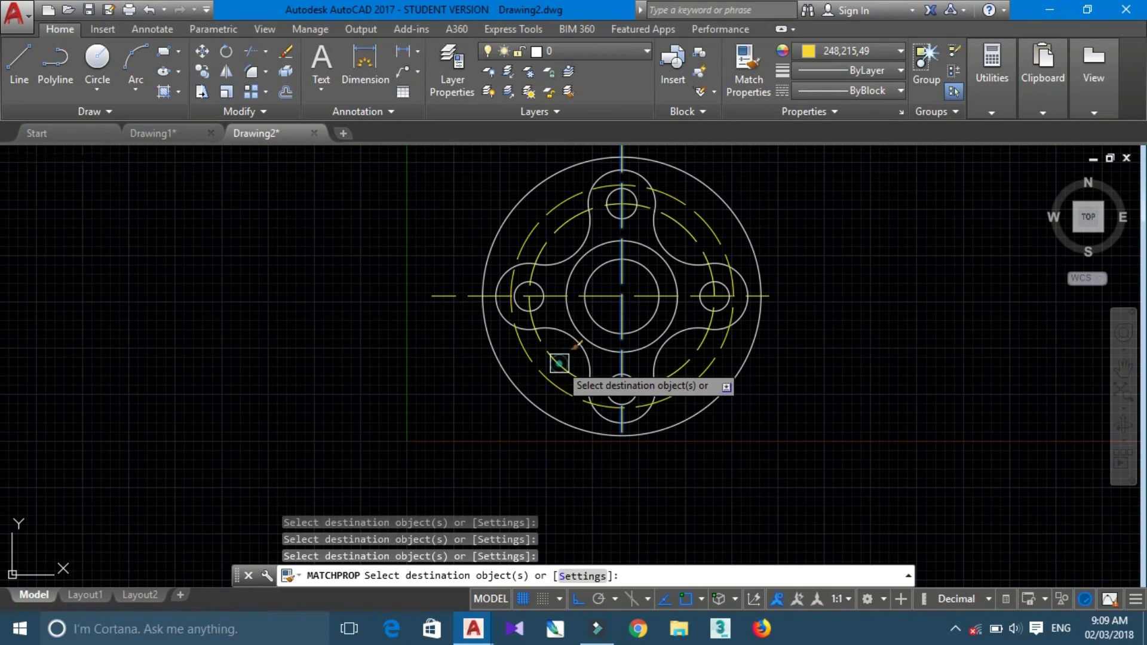
key(Escape)
scroll(857, 294, down, 1)
mouse_move(882, 295)
middle_down()
mouse_move(797, 327)
mouse_move(630, 303)
mouse_move(654, 336)
middle_up()
scroll(613, 304, up, 2)
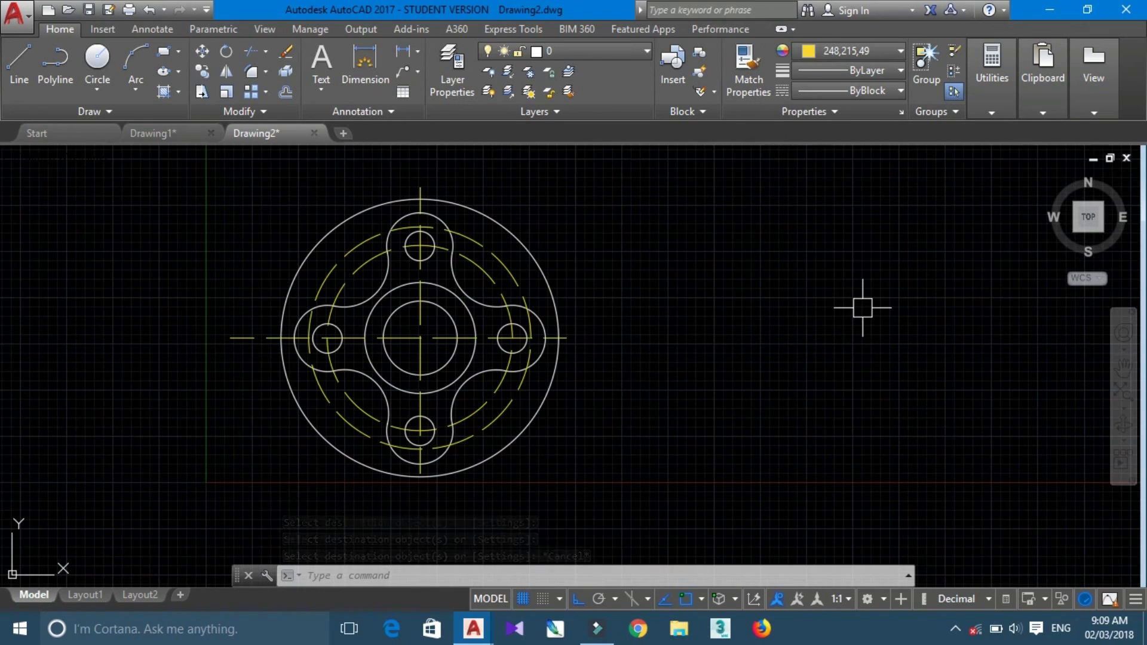
Zoom (Z) to a window drawn around the whole flange.
text(z)
key(Return)
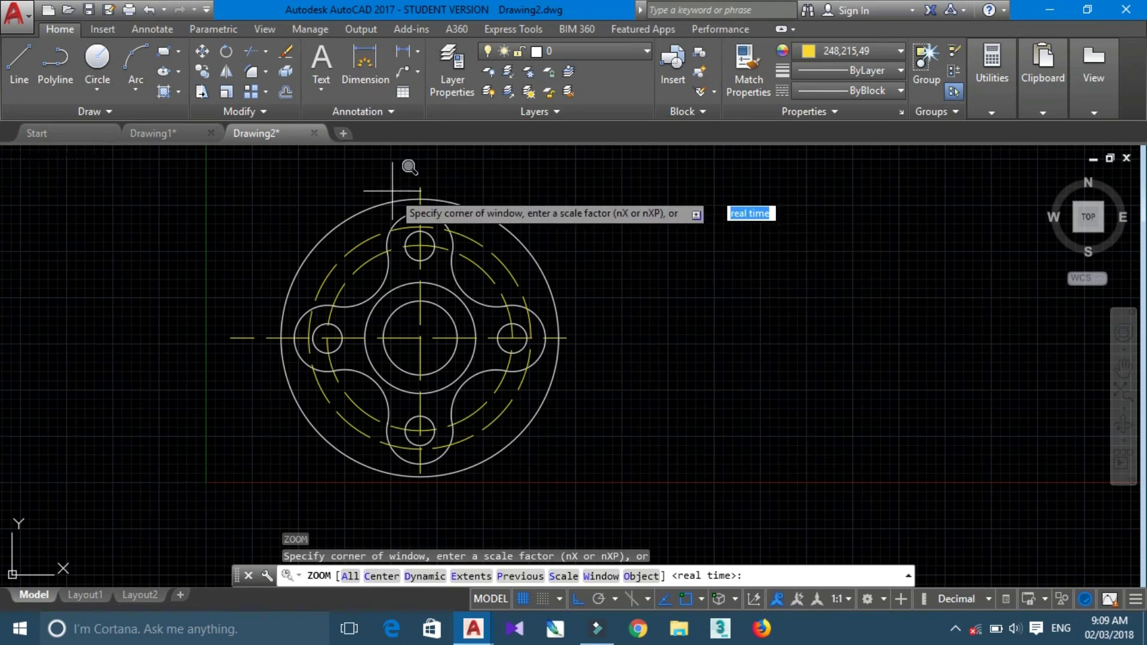
click(267, 185)
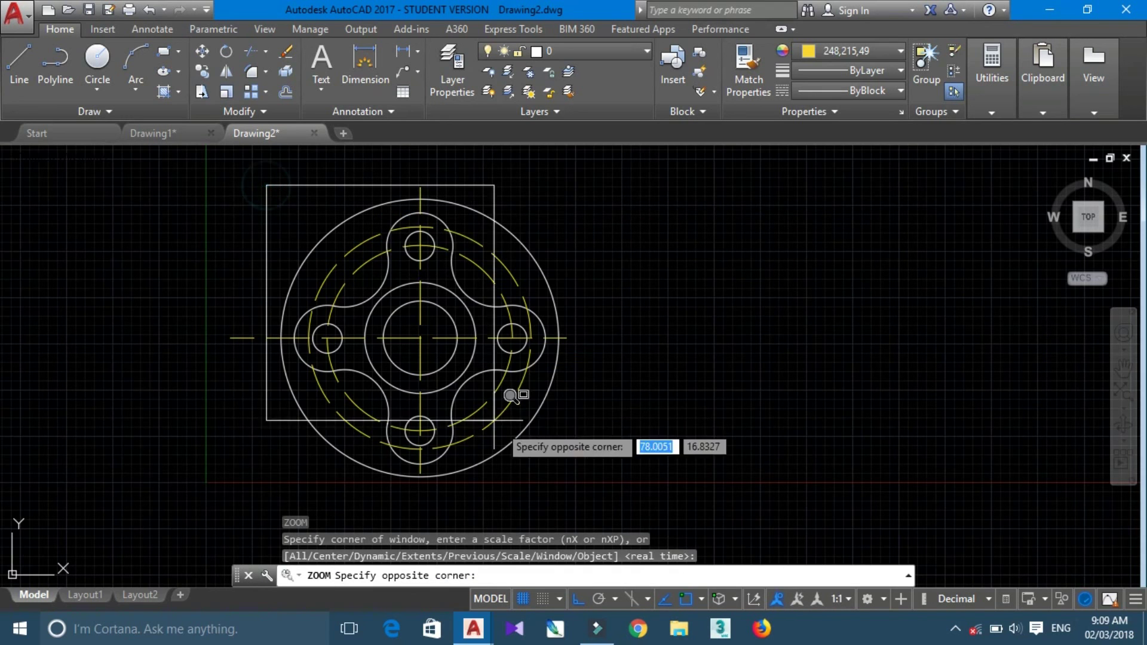
click(592, 490)
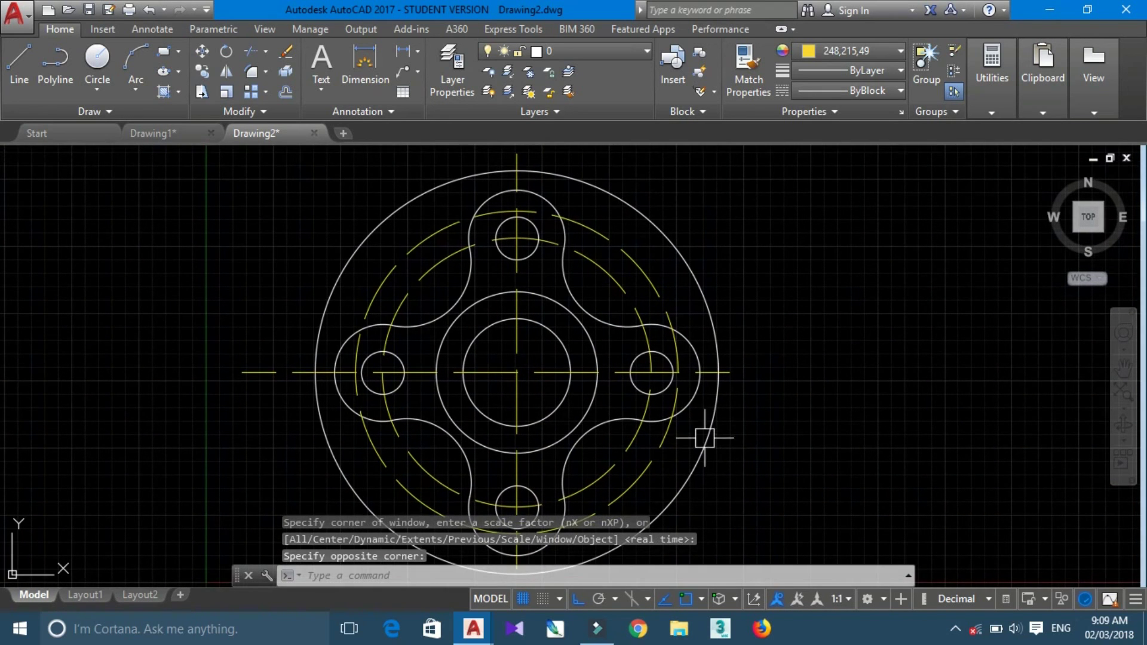